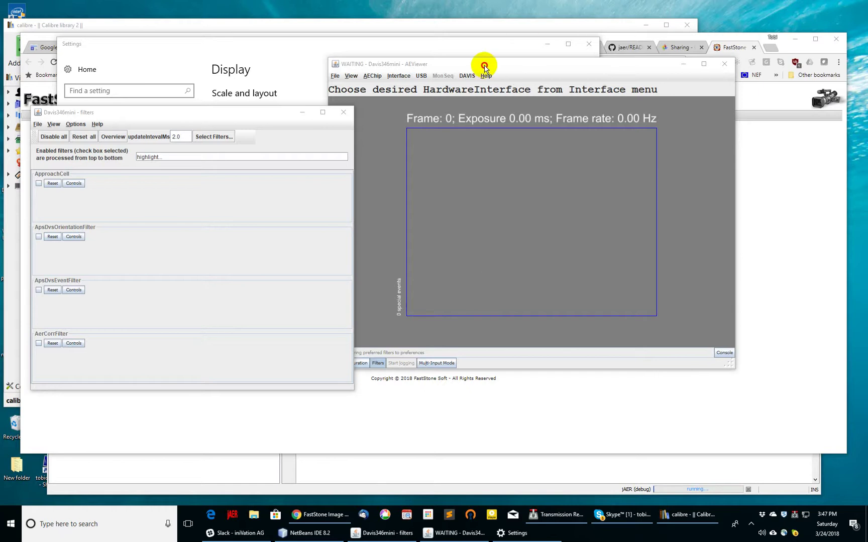
- Move the viewer window down-left and reopen the Davis346mini filters window beside it
left_click_drag(484, 66, 432, 102)
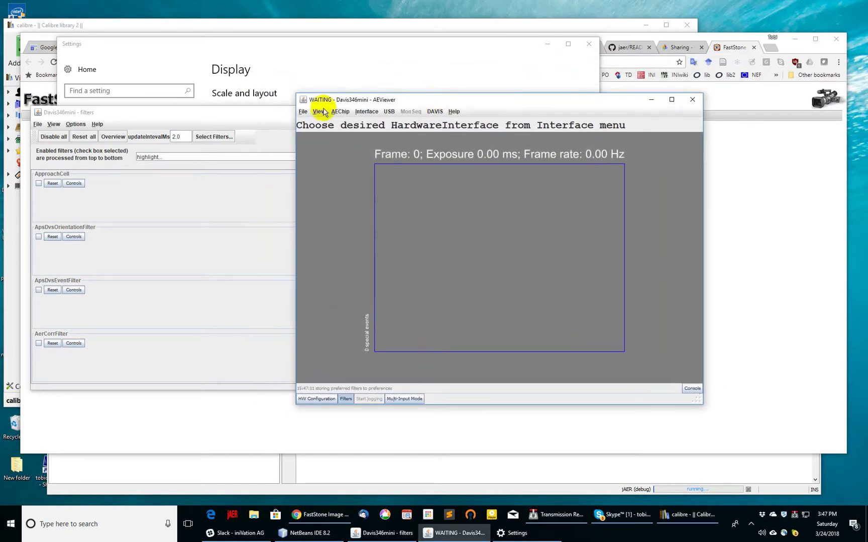
left_click(187, 125)
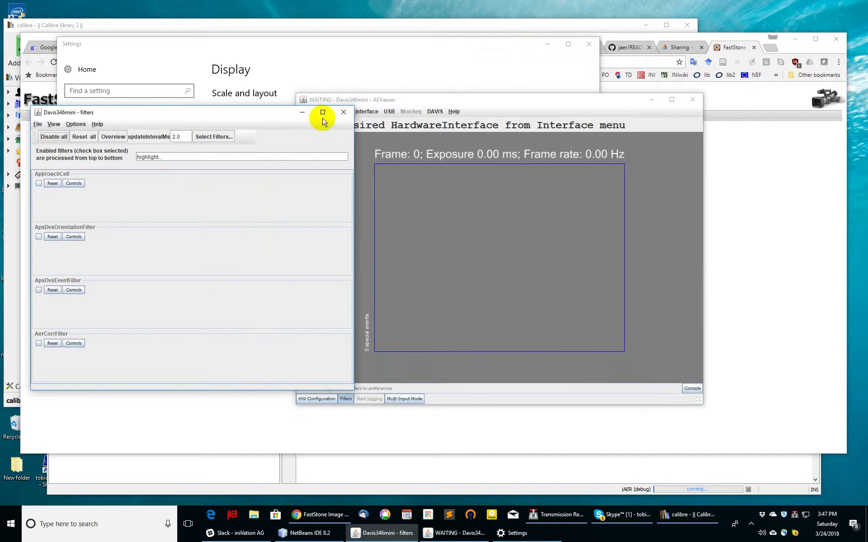
left_click(343, 112)
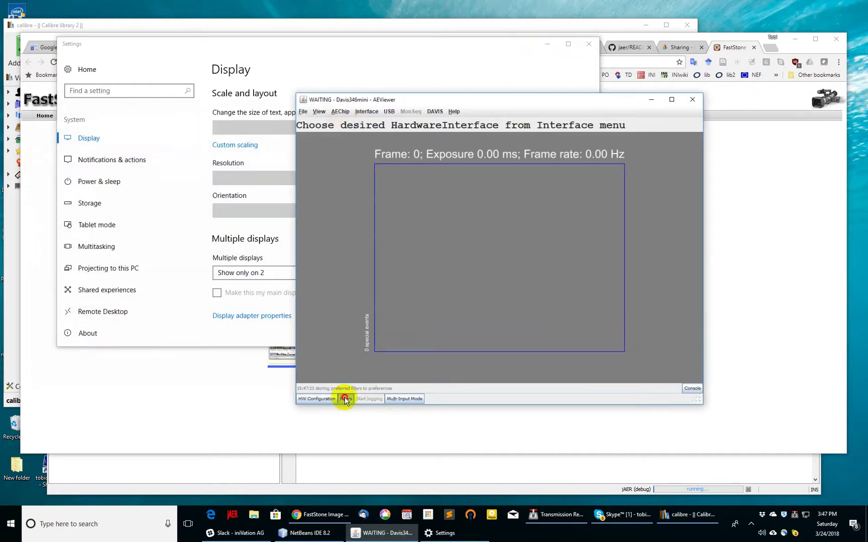
left_click(345, 399)
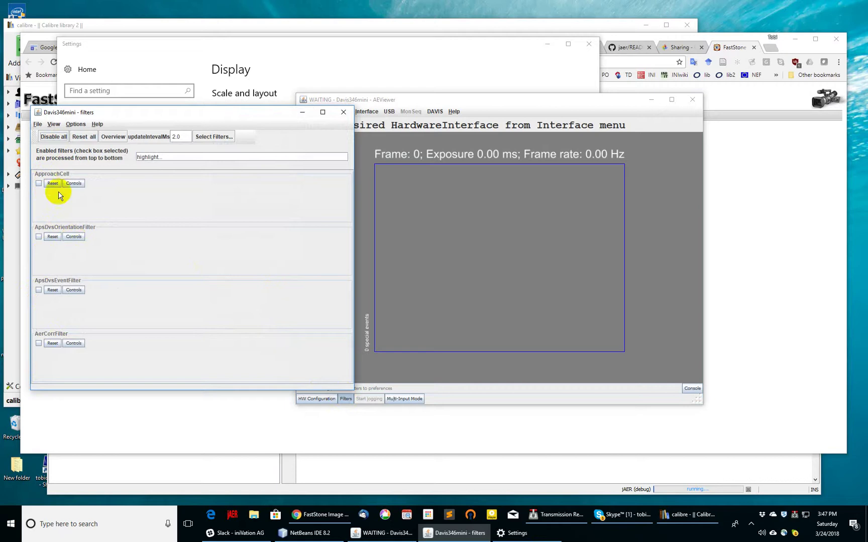
- Clear the selected filter classes and refill them with the defaults
left_click(213, 137)
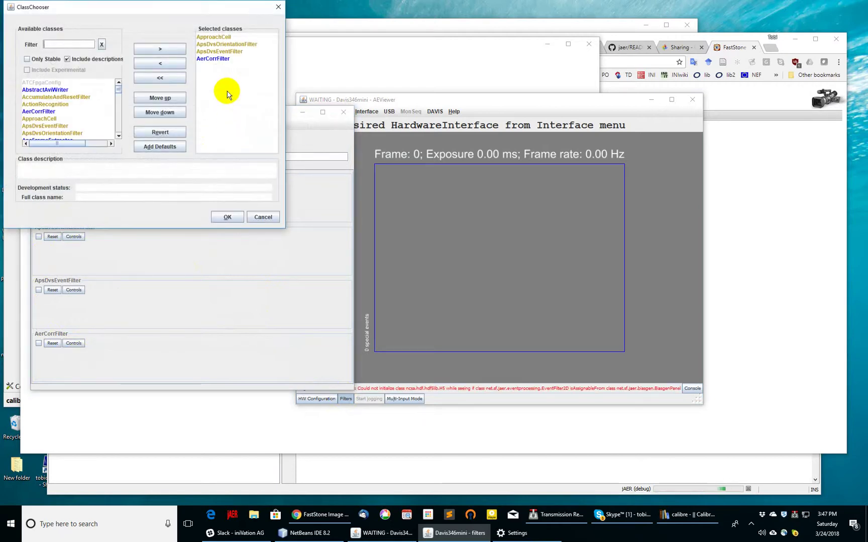
left_click(159, 79)
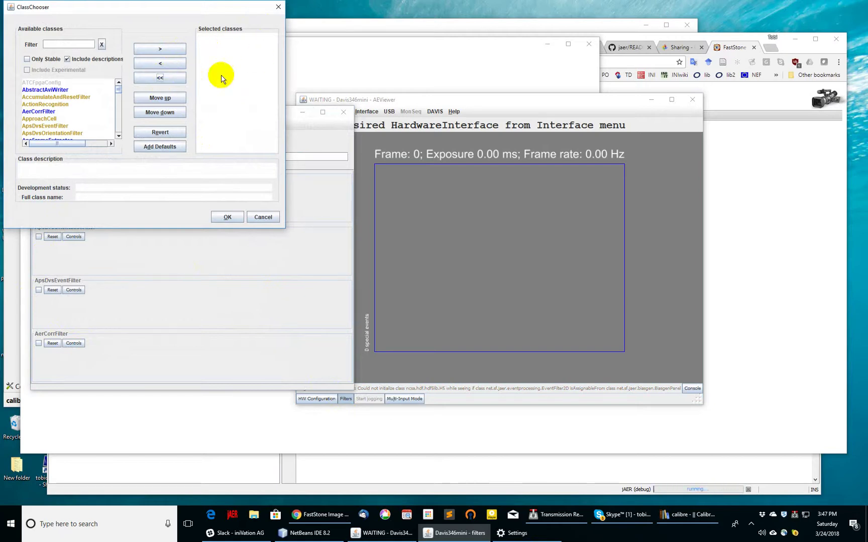
left_click(160, 148)
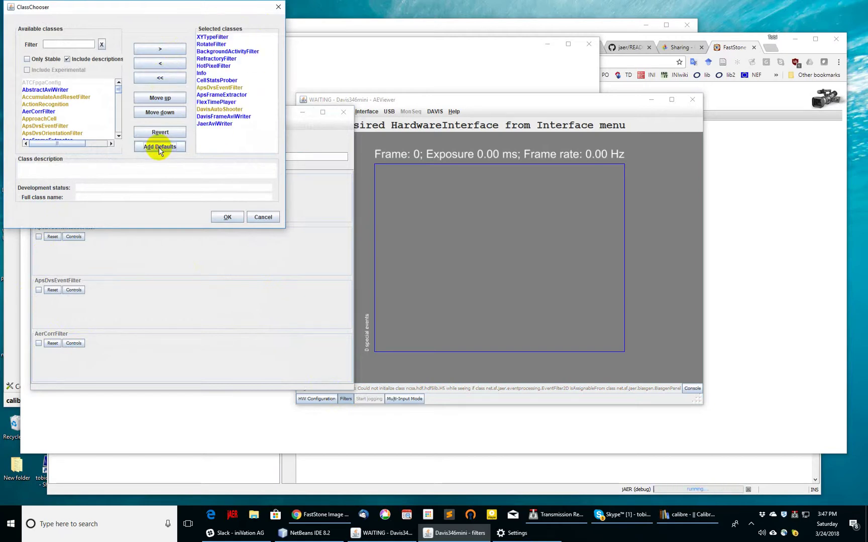
- Remove DavisFrameAviWriter, DavisAutoShooter, FlexTimePlayer, ApsFrameExtractor, ApsDvsEventFilter and CellStatsProber from selected classes
left_click(212, 119)
key("Delete")
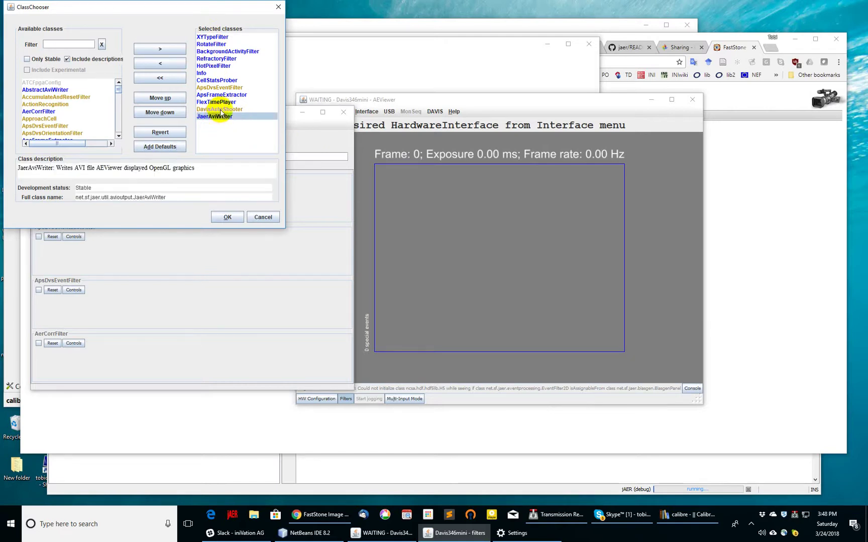
left_click(223, 109)
key("Delete")
left_click(222, 102)
key("Delete")
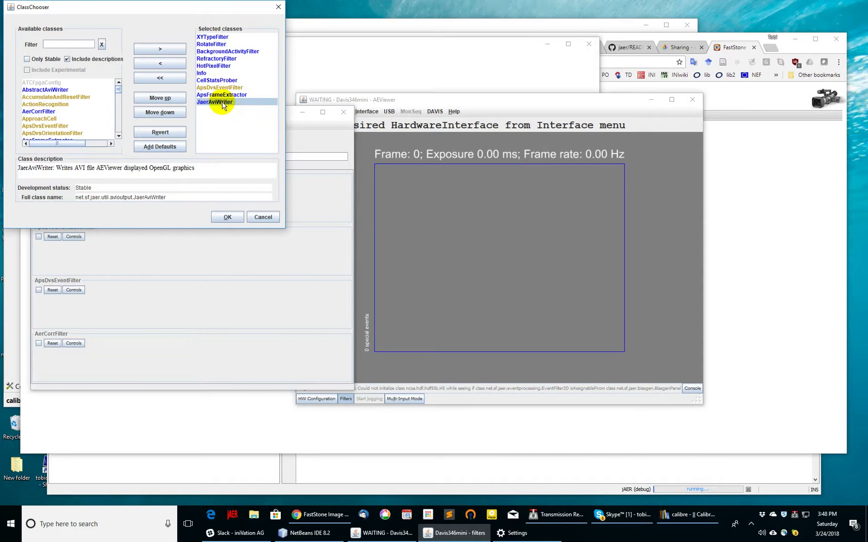
left_click(228, 95)
key("Delete")
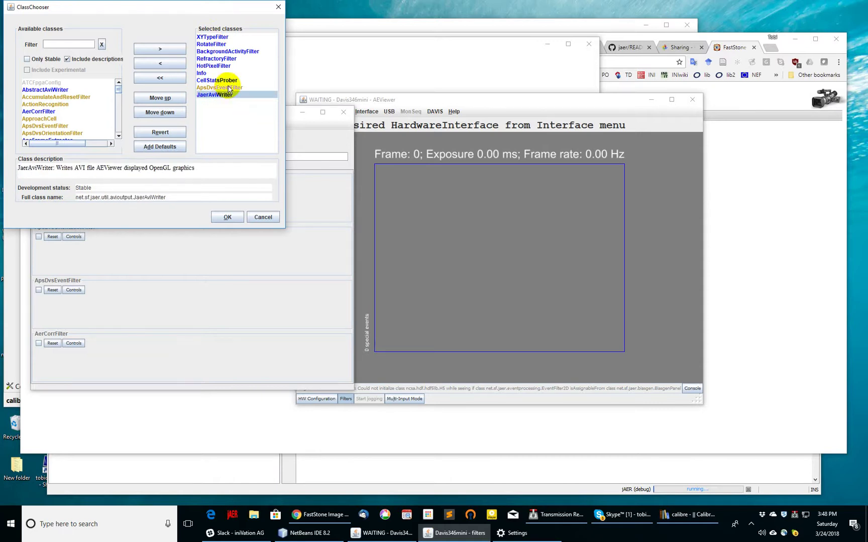
left_click(228, 88)
key("Delete")
left_click(221, 81)
key("Delete")
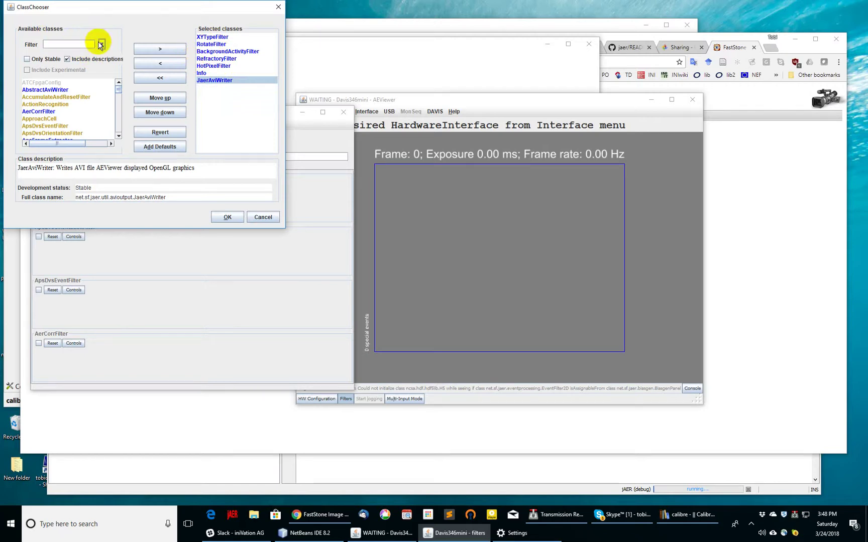
- Filter available classes by 'track' and read descriptions of AbstractAviWriter, ApsFrameExtractor and BlurringTunnelTracker
type("track")
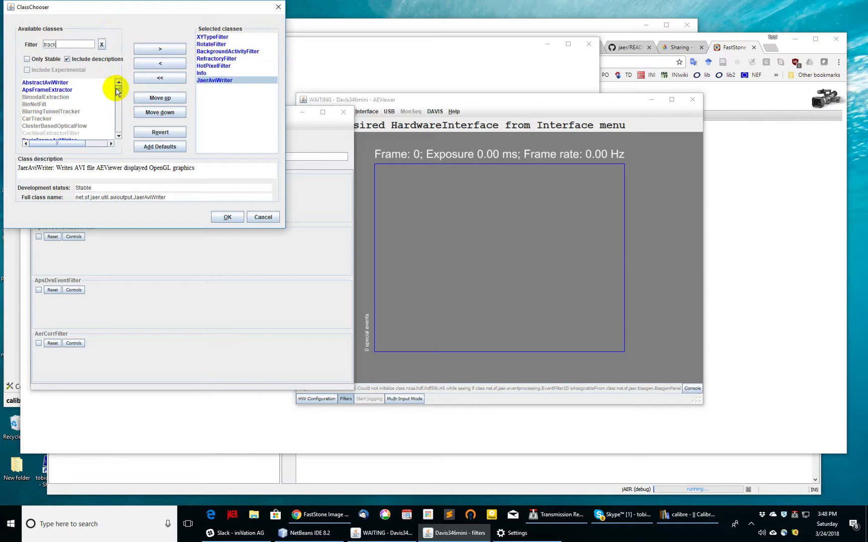
mouse_move(118, 89)
left_mouse_down()
mouse_move(122, 129)
mouse_move(122, 87)
left_mouse_up()
left_click(57, 83)
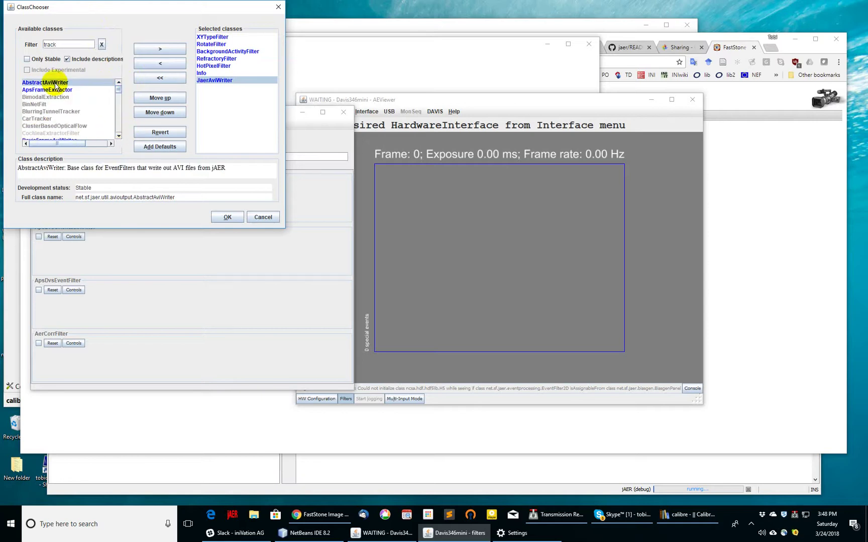
left_click(54, 90)
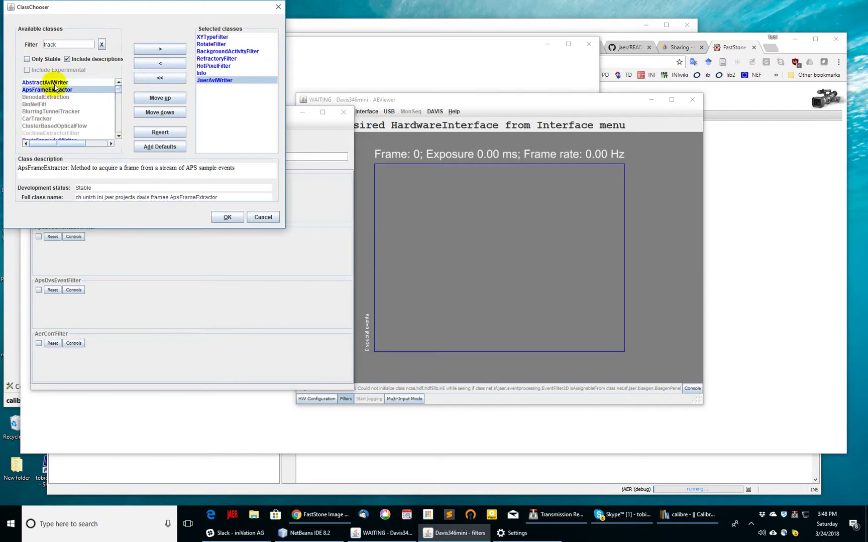
left_click(54, 84)
left_click(50, 111)
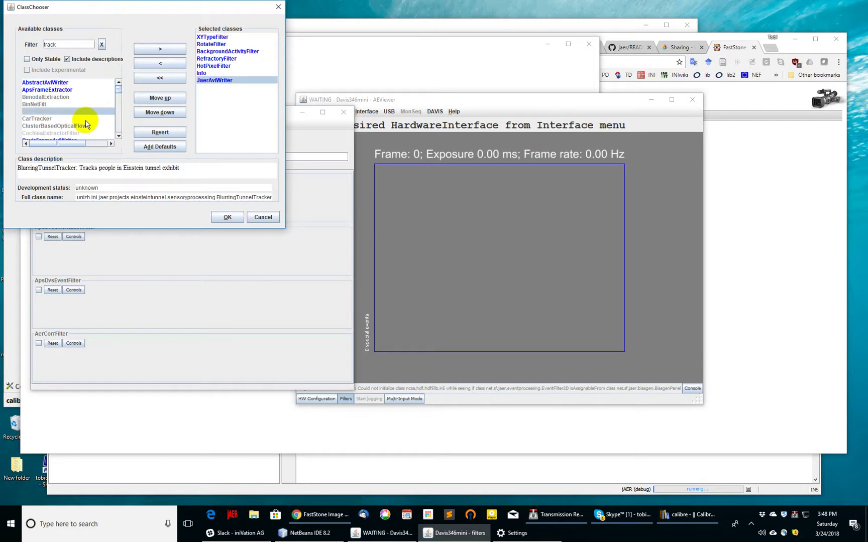
scroll(43, 120, "down", 10)
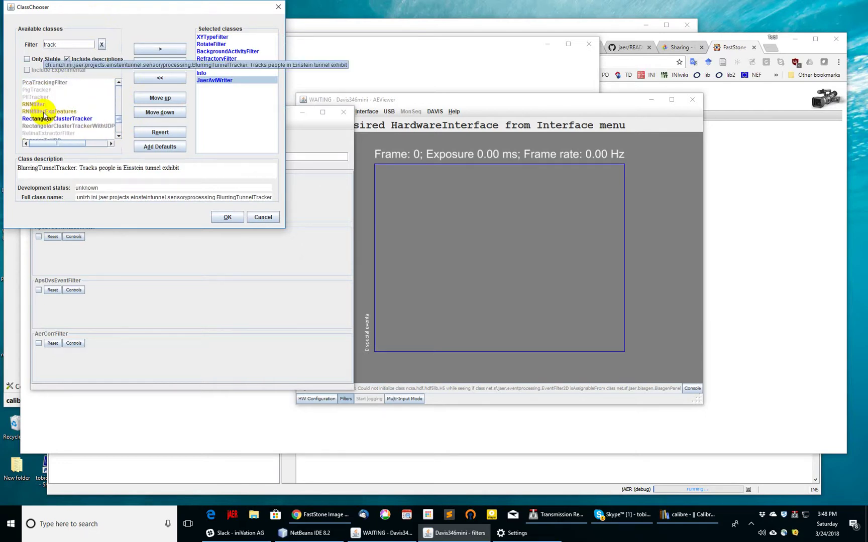
scroll(44, 115, "down", 5)
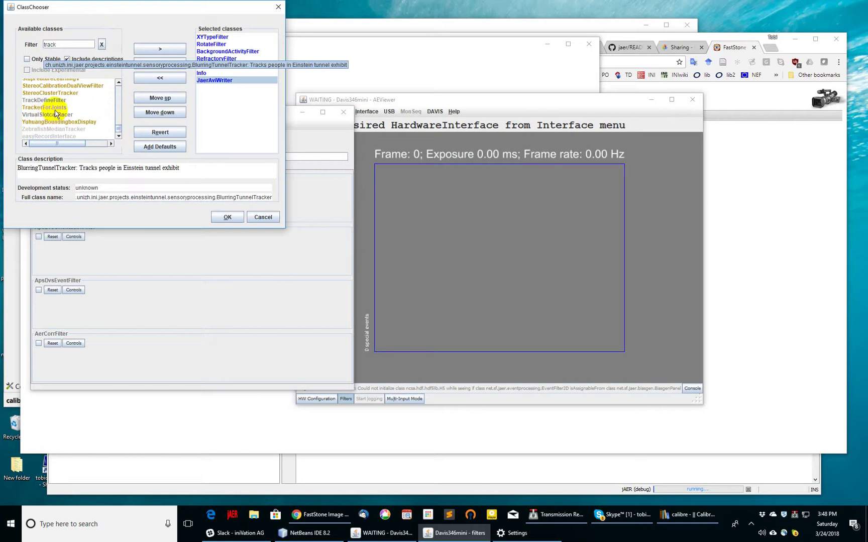
scroll(55, 114, "up", 8)
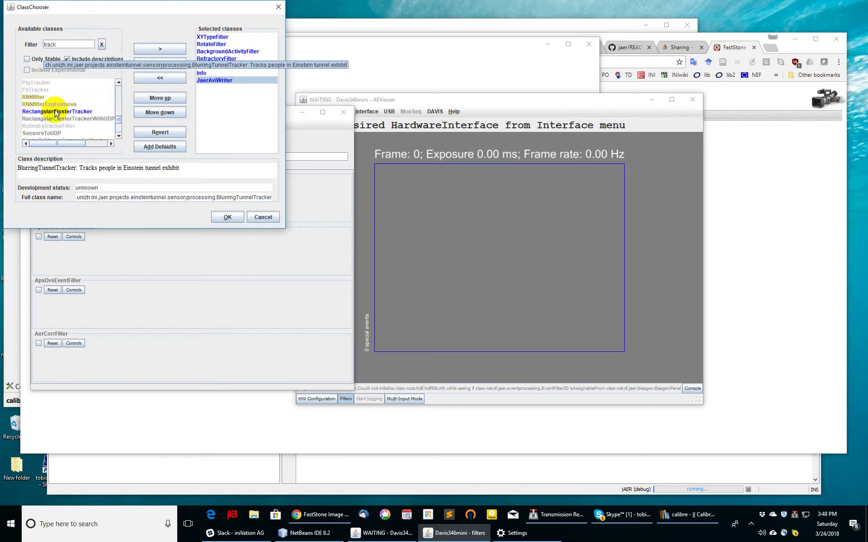
- Show only stable classes and add MedianTracker and RectangularClusterTracker
left_click(41, 59)
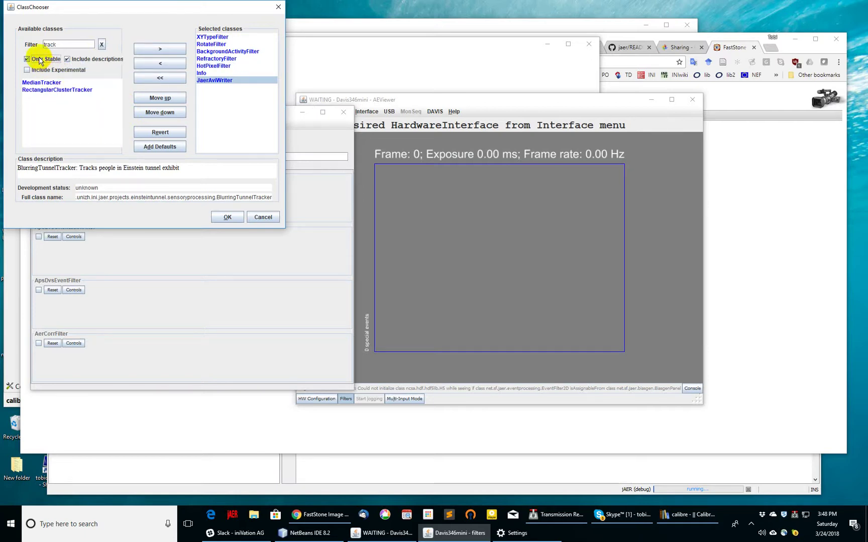
double_click(44, 84)
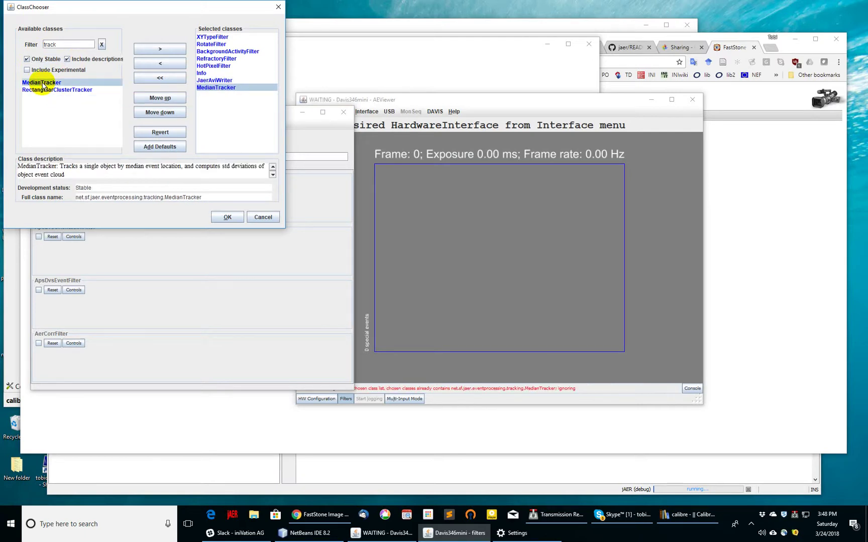
double_click(44, 90)
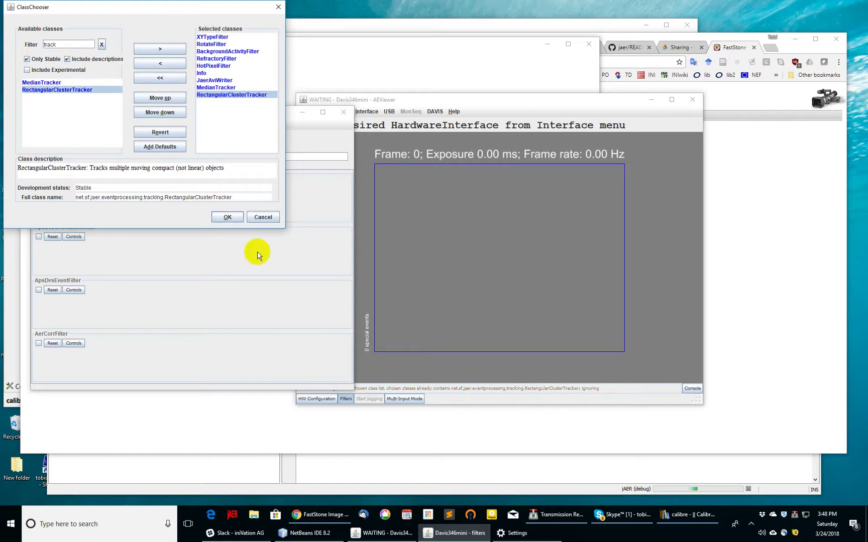
- Apply the filter list and play recent recording 'pendulus 60ms APS.aedat'
left_click(227, 217)
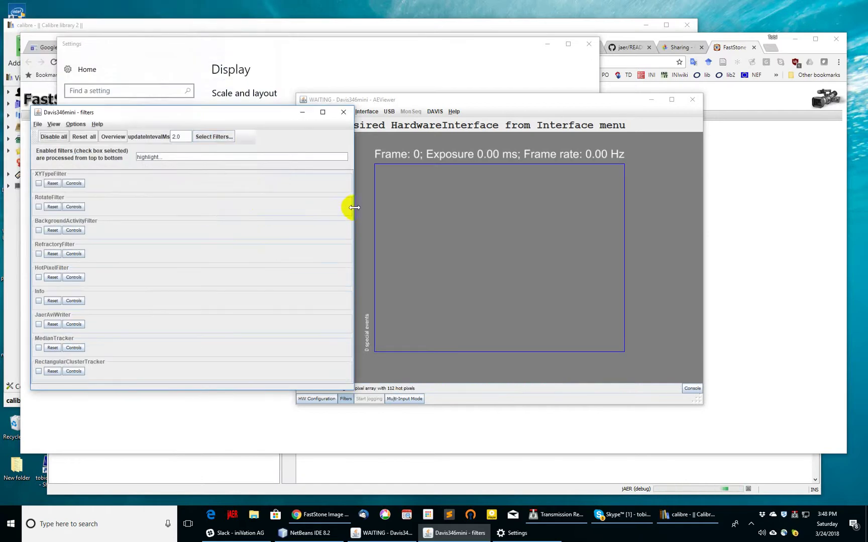
left_click_drag(354, 208, 257, 206)
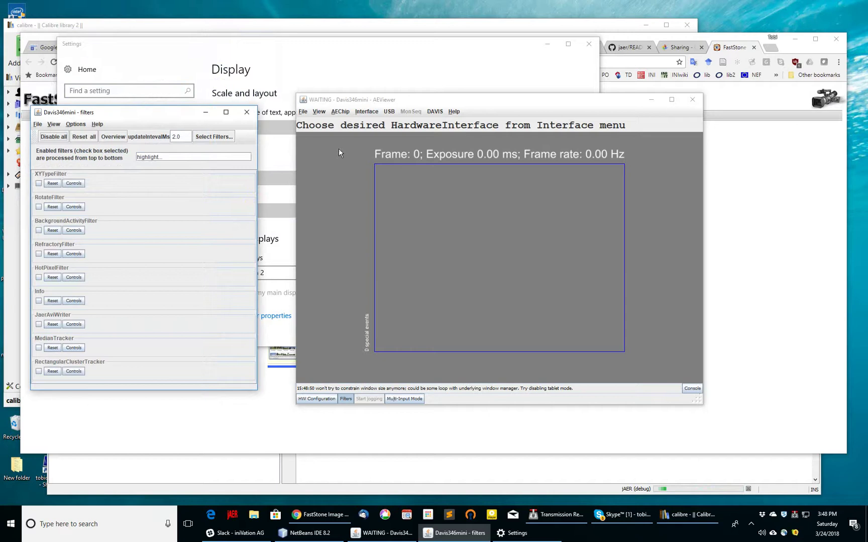
left_click(303, 112)
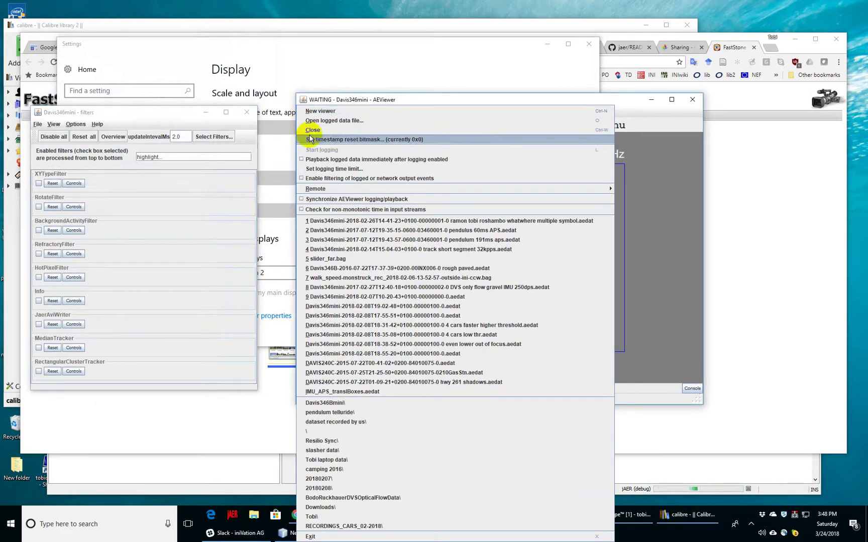
left_click(320, 231)
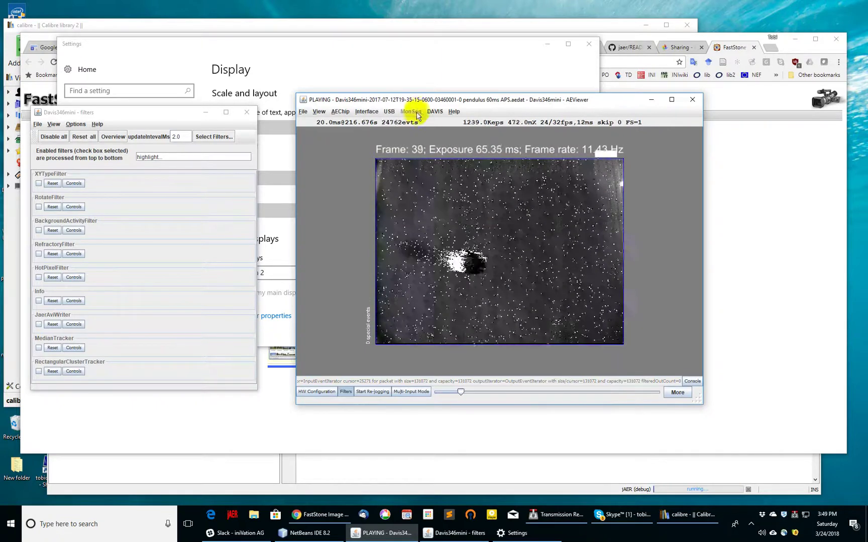
- Turn off APS frames with DAVIS ToggleFrames, leaving event contrast as it was
left_click(434, 112)
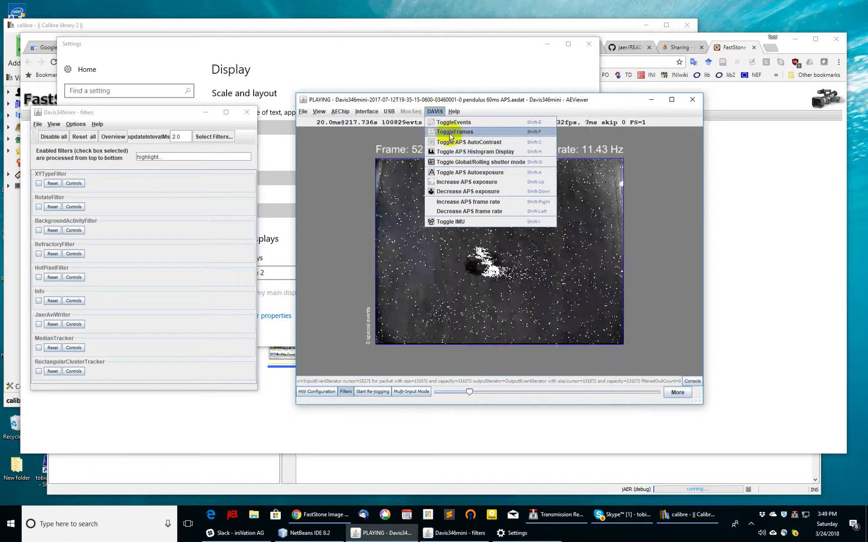
left_click(449, 132)
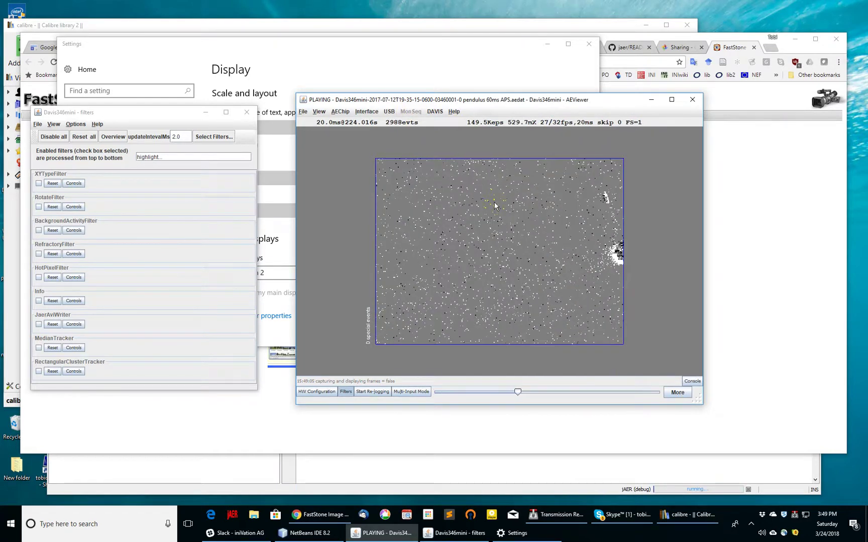
key("Up")
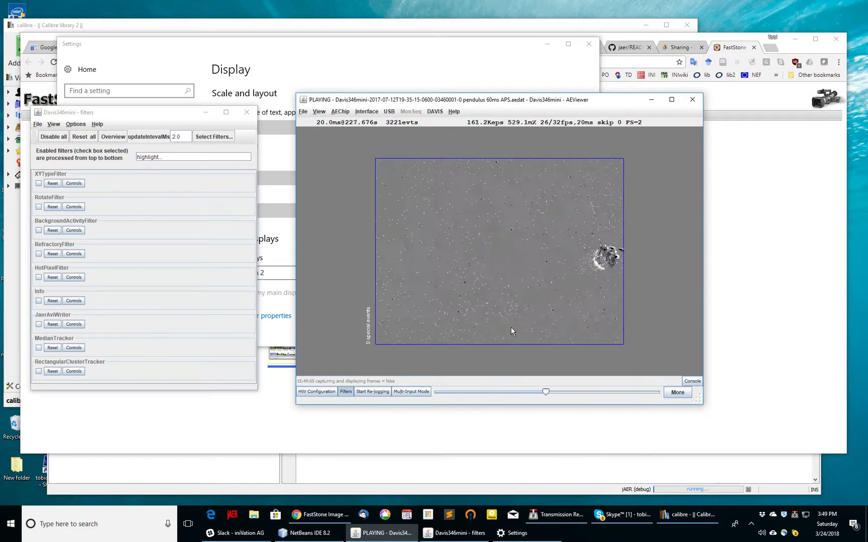
key("Down")
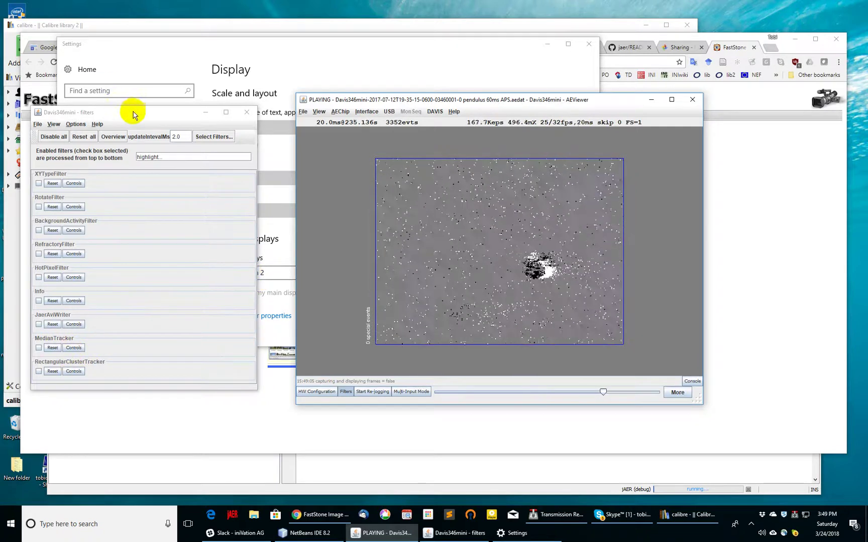
- Snap the viewer to the right half and filters window to the left, showing MedianTracker's parameters
left_click_drag(136, 111, 163, 107)
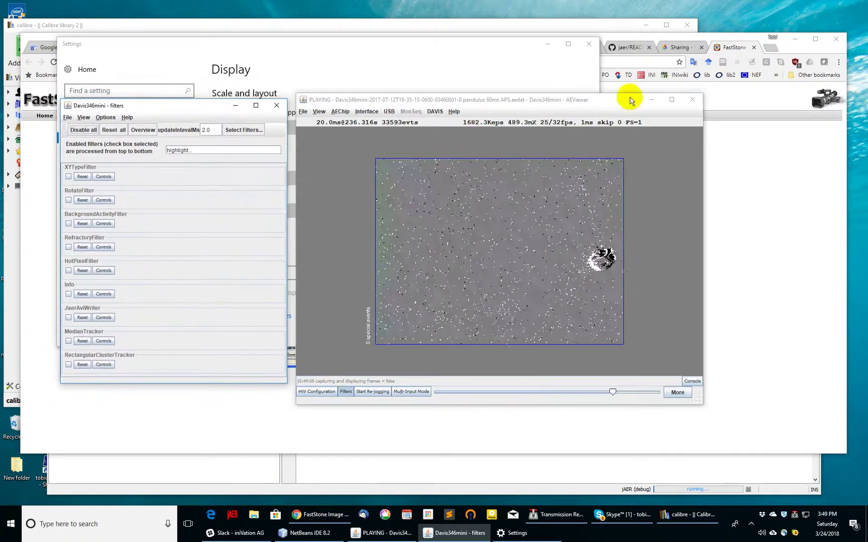
left_click_drag(563, 103, 867, 103)
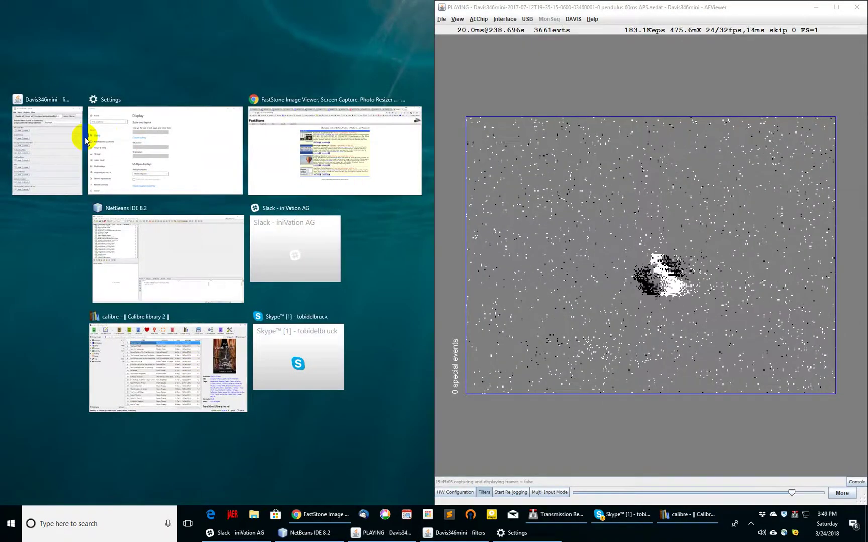
left_click(47, 132)
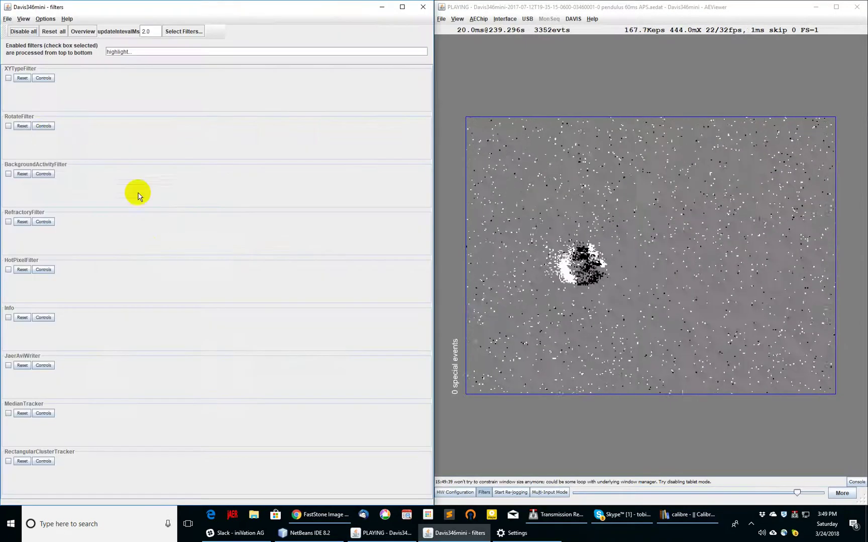
left_click(41, 413)
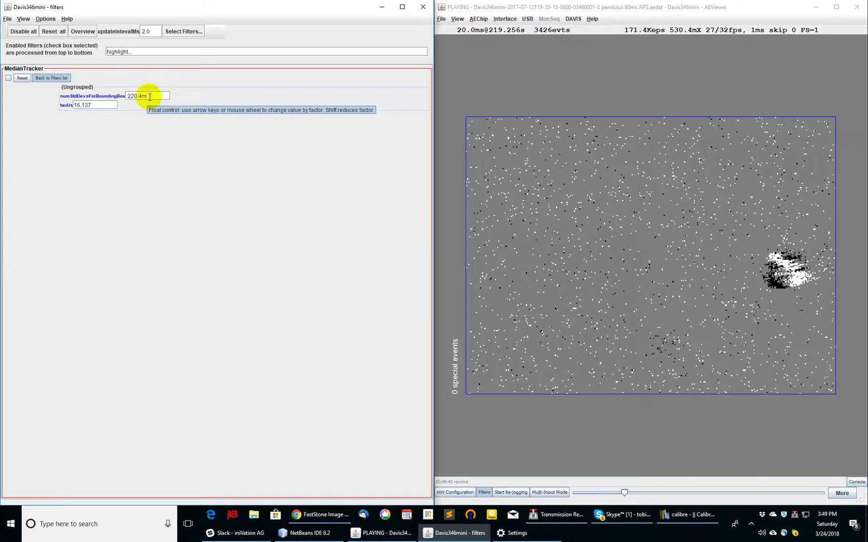
- Enable MedianTracker with numStdDevsForBoundingBox 822.7m and tauUs 31,950, then return to the filter list
left_click(8, 78)
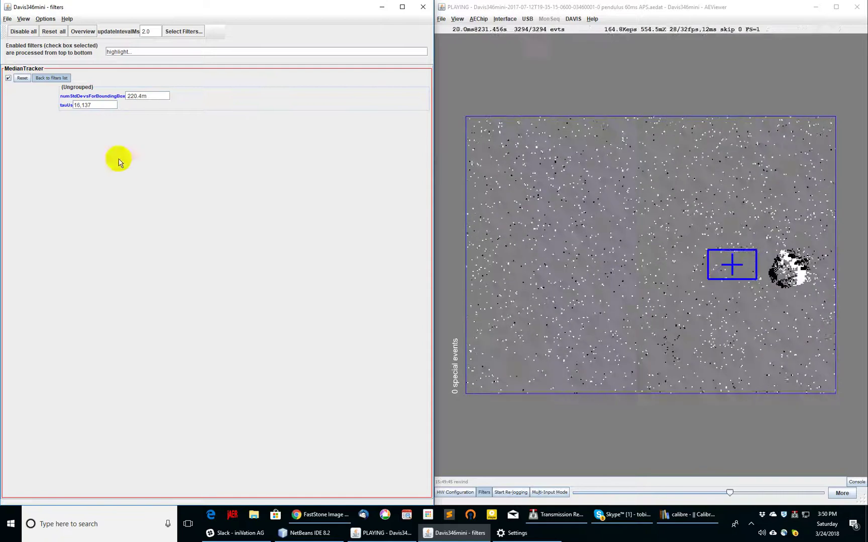
scroll(145, 95, "up", 10)
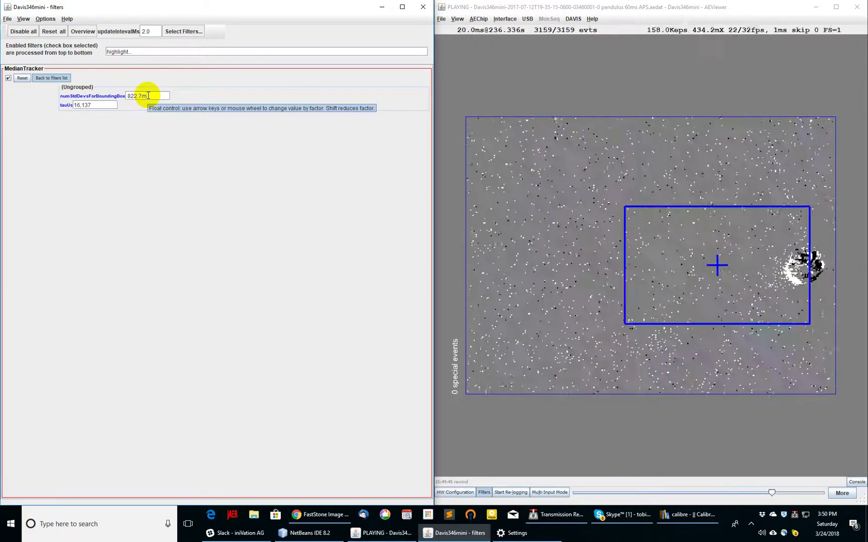
left_click(97, 106)
scroll(96, 106, "up", 15)
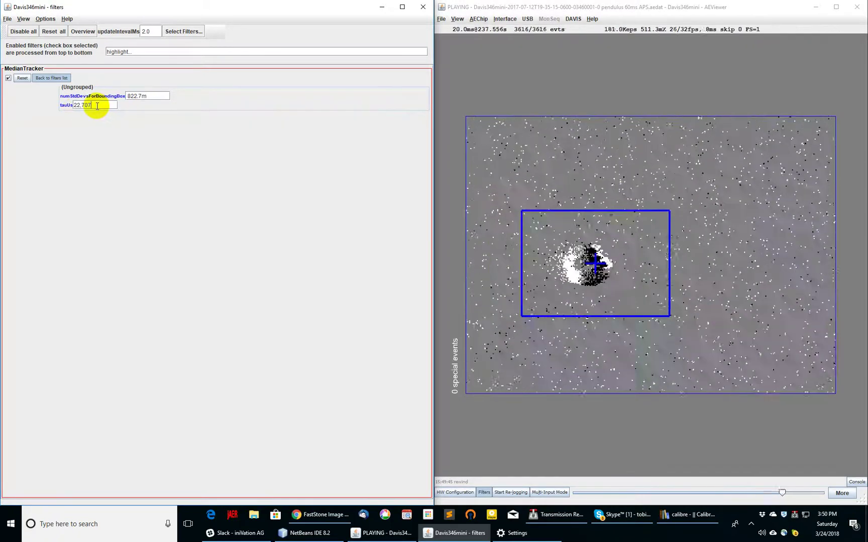
scroll(97, 106, "down", 20)
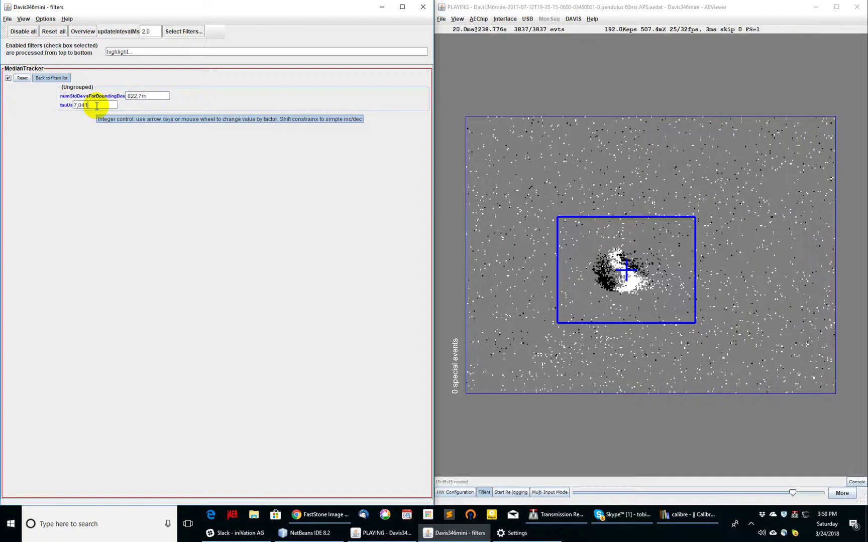
scroll(96, 105, "down", 20)
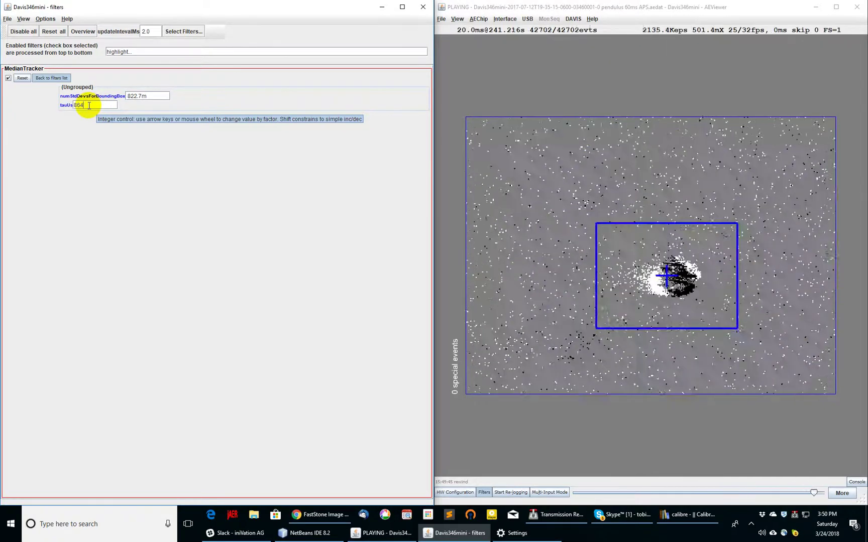
scroll(88, 105, "down", 4)
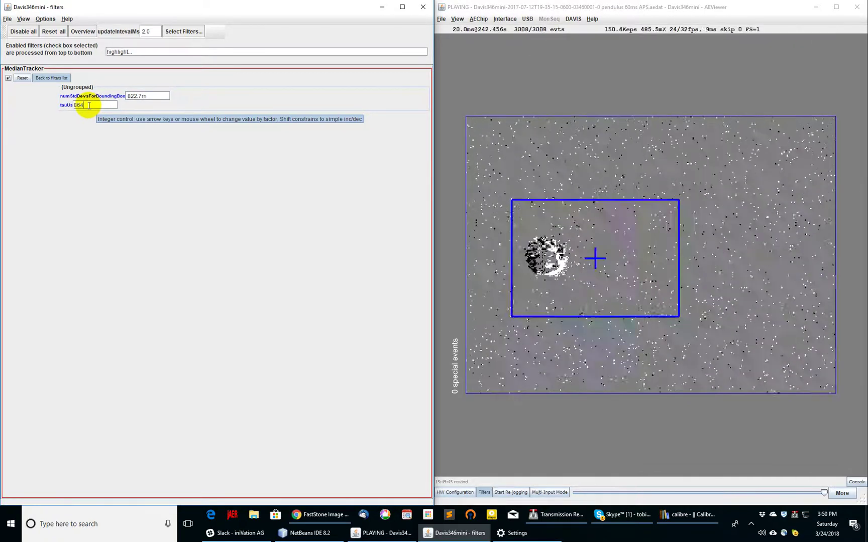
scroll(89, 106, "down", 7)
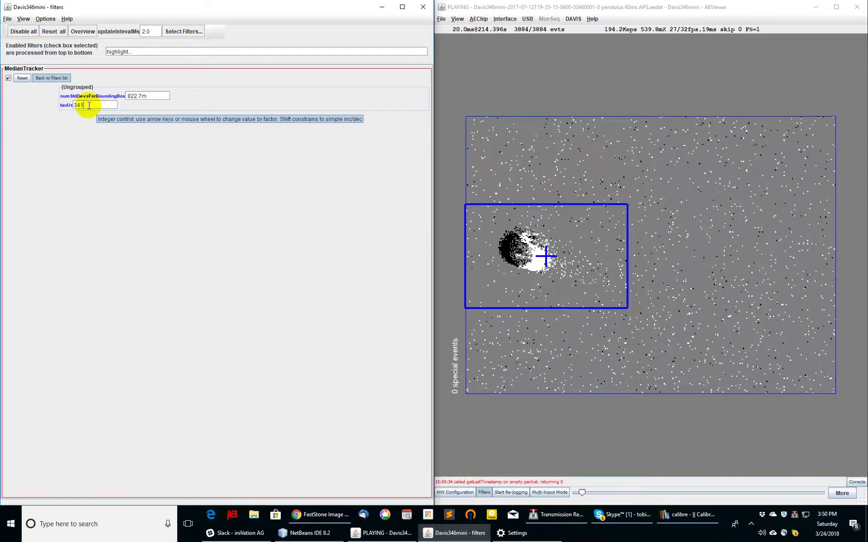
scroll(89, 106, "up", 8)
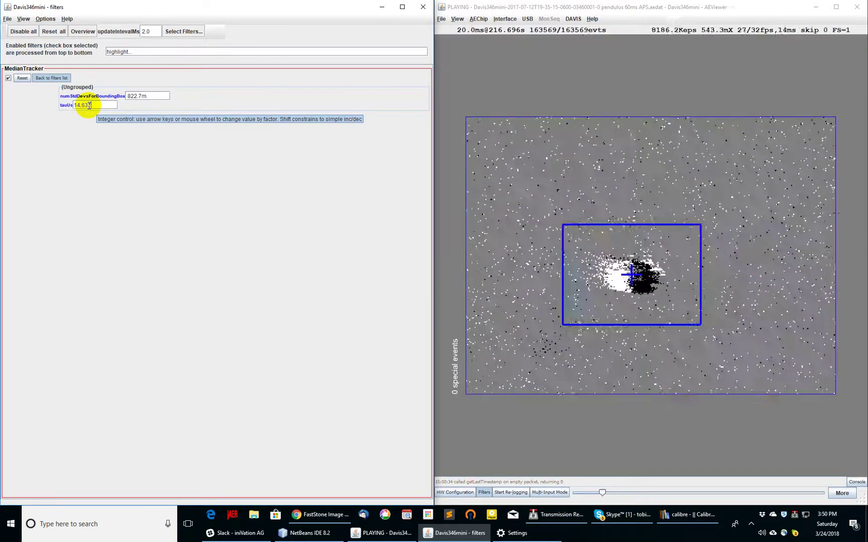
scroll(89, 106, "up", 7)
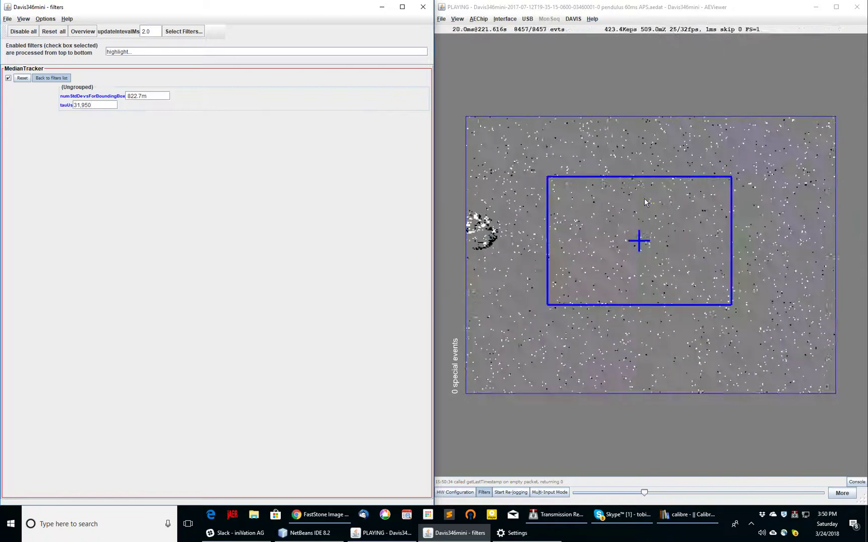
left_click(53, 79)
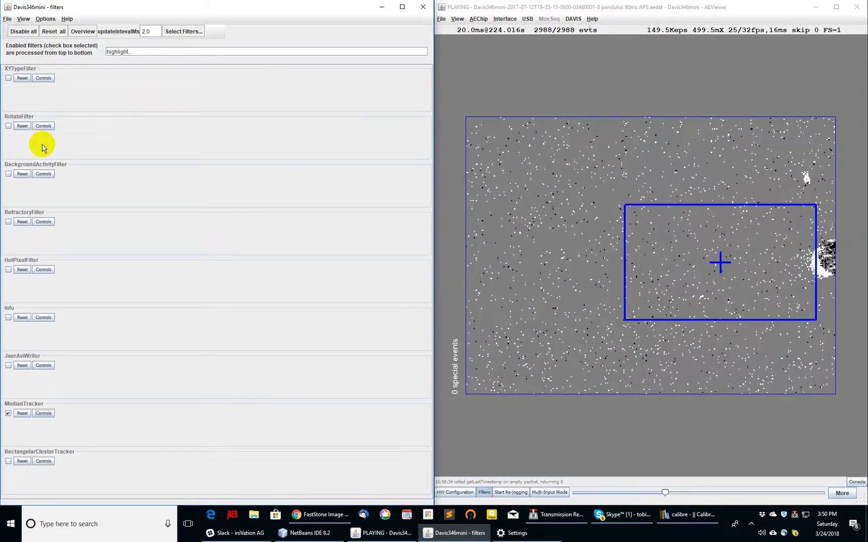
- Enable BackgroundActivityFilter and lower its dt to about 10,399
left_click(8, 173)
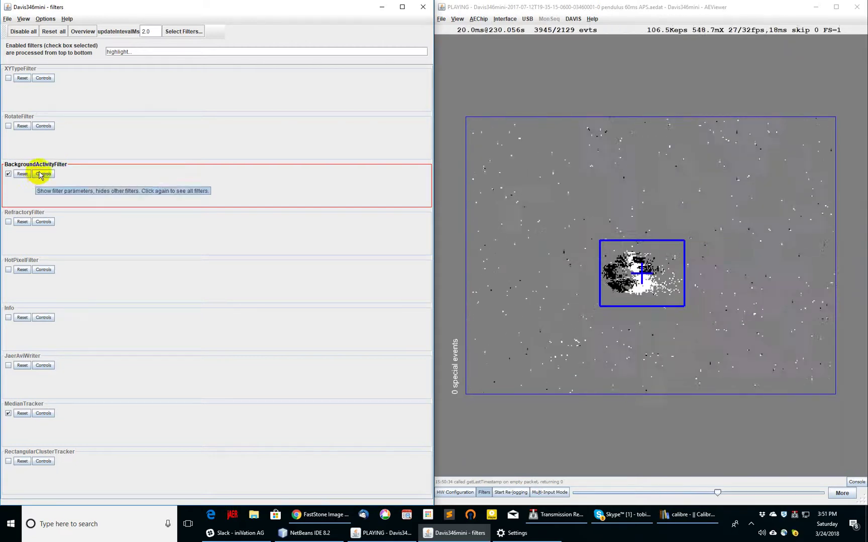
left_click(43, 174)
double_click(104, 96)
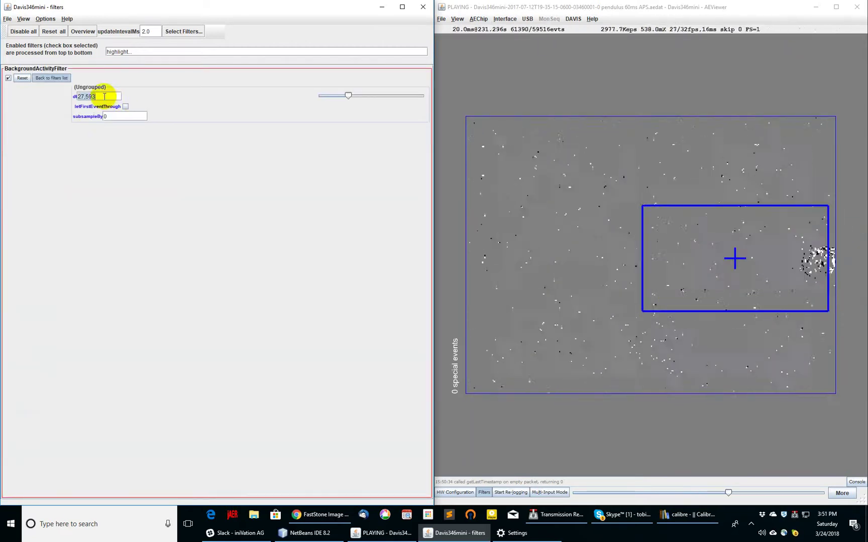
scroll(105, 96, "down", 2)
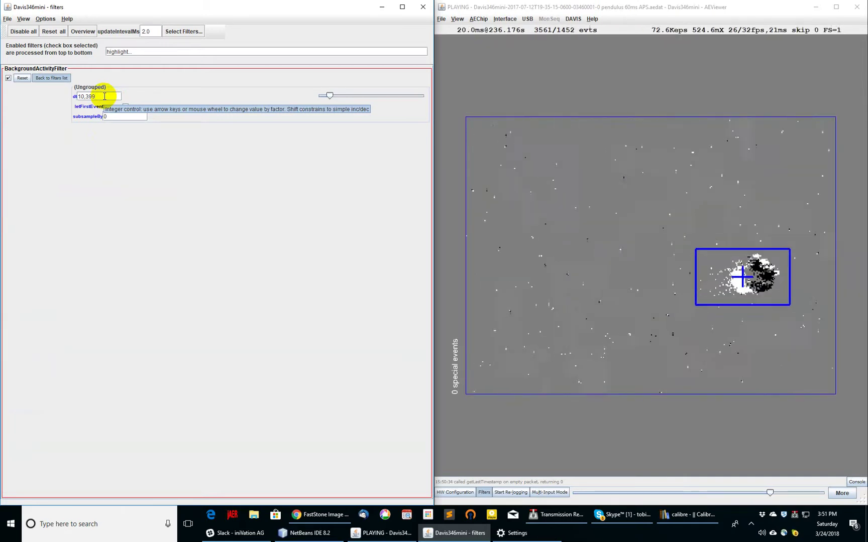
- Reopen MedianTracker's parameters and set tauUs to 60,246
left_click(51, 78)
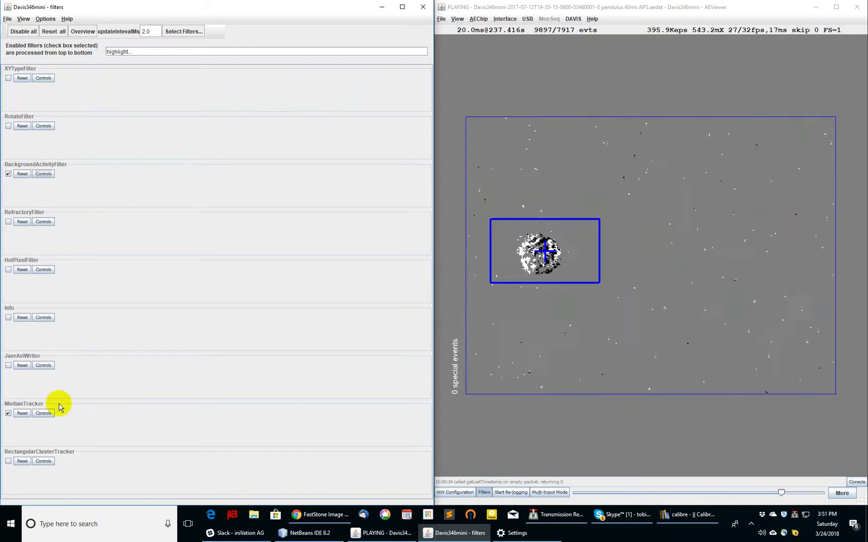
left_click(44, 414)
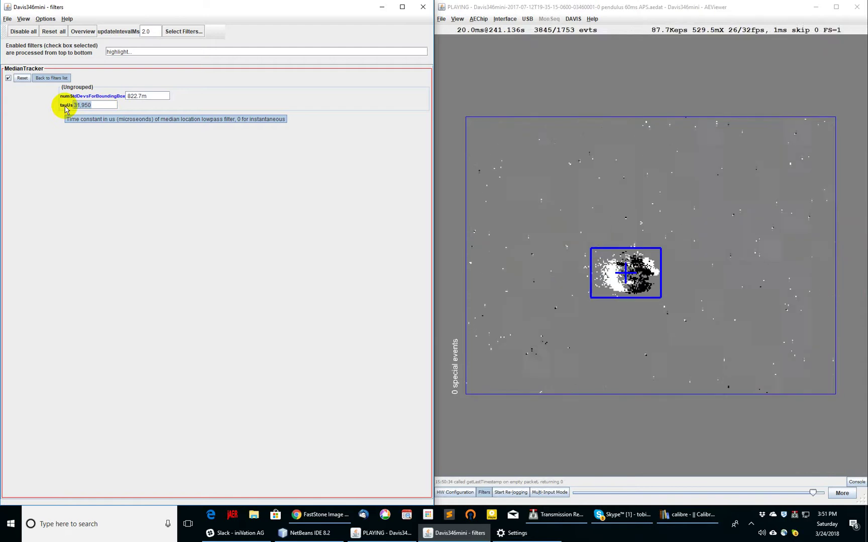
left_click(97, 105)
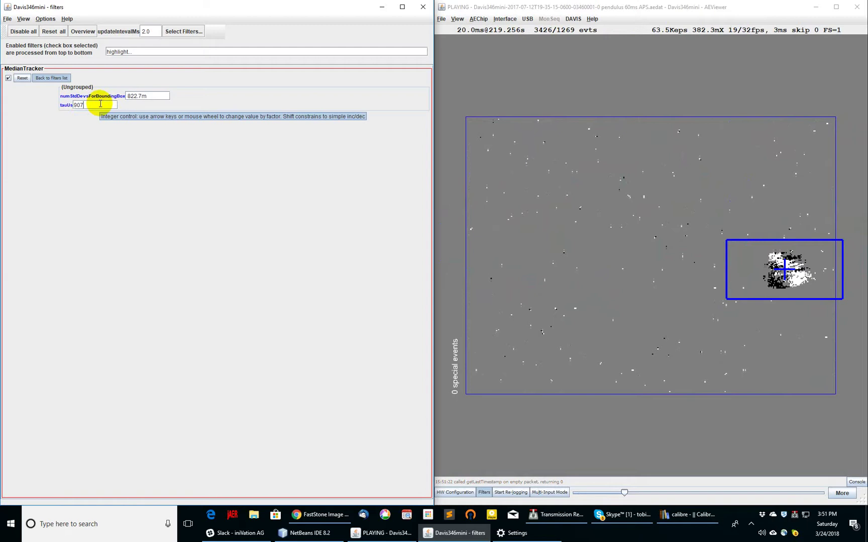
scroll(100, 104, "up", 10)
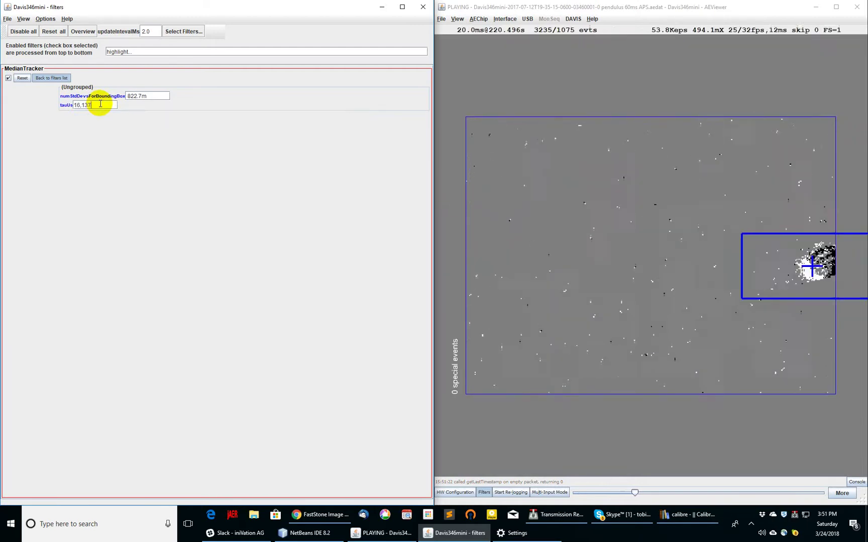
scroll(100, 104, "up", 6)
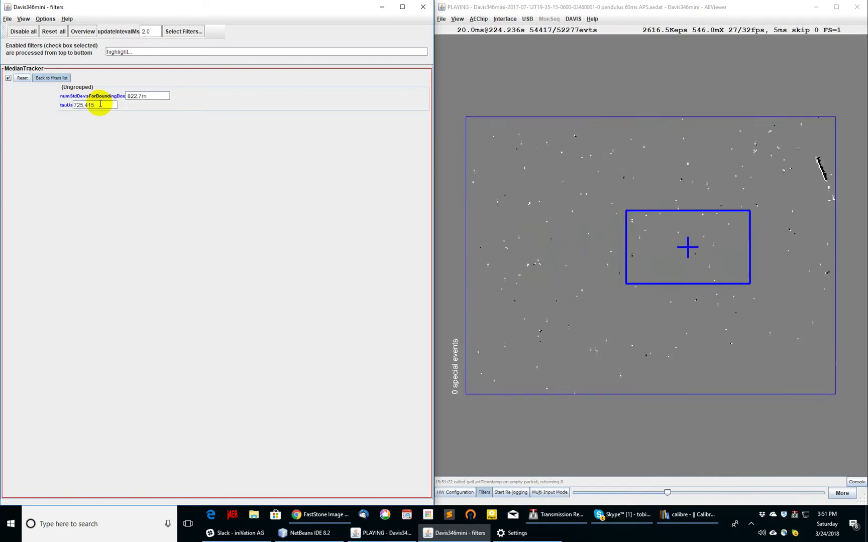
scroll(100, 103, "down", 6)
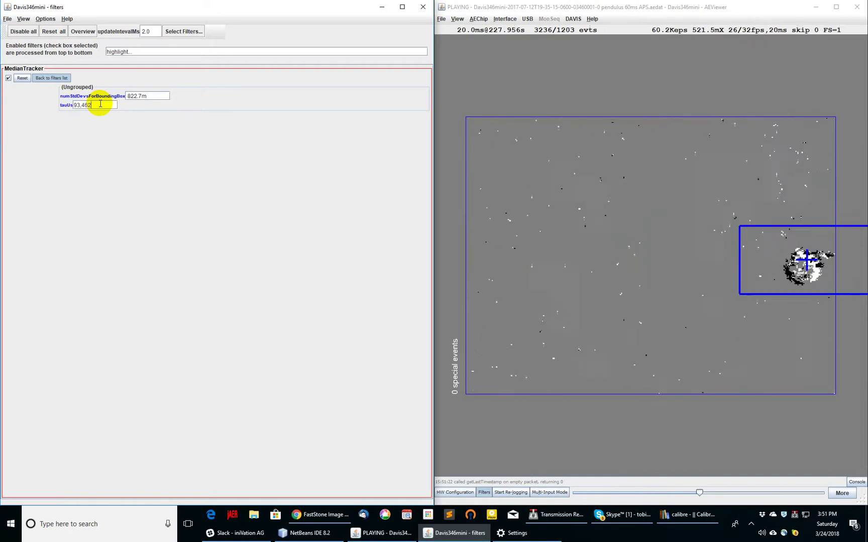
scroll(99, 103, "up", 2)
scroll(99, 103, "down", 6)
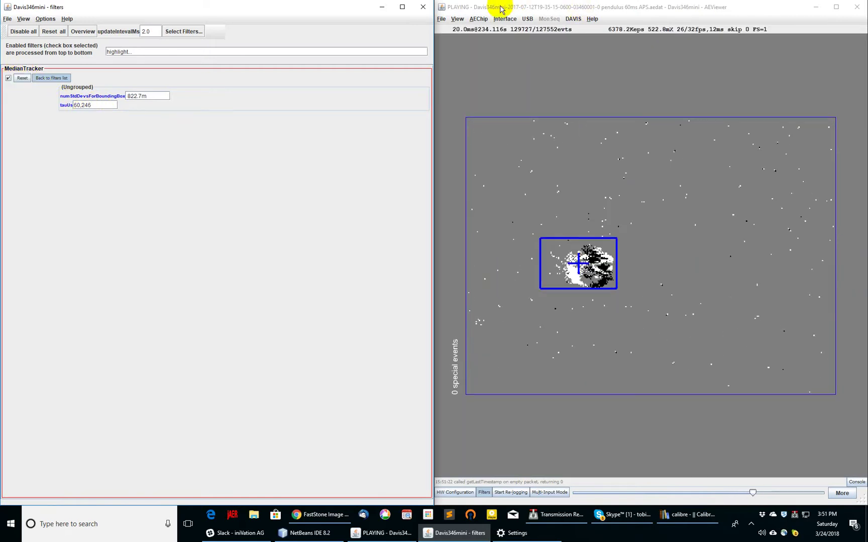
- Load the roshambo recording, skip ahead to the hands, and disable MedianTracker
left_click(482, 8)
left_click(441, 19)
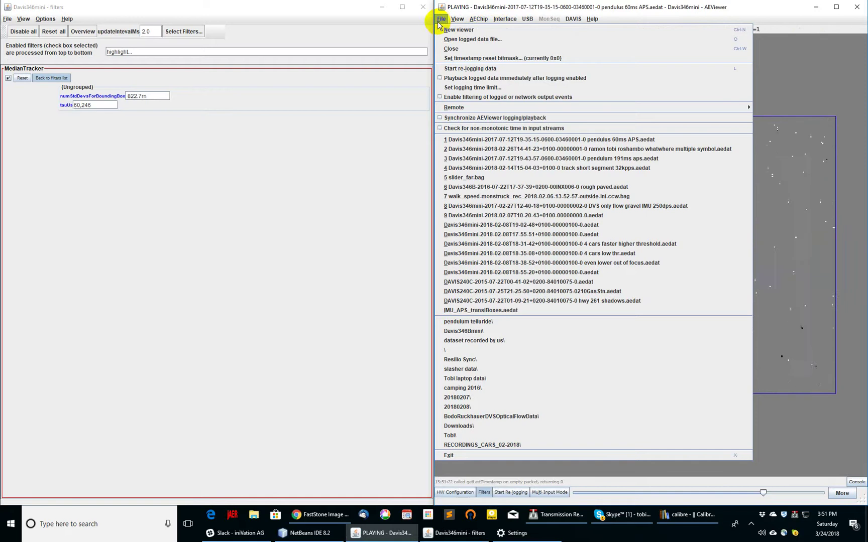
left_click(479, 150)
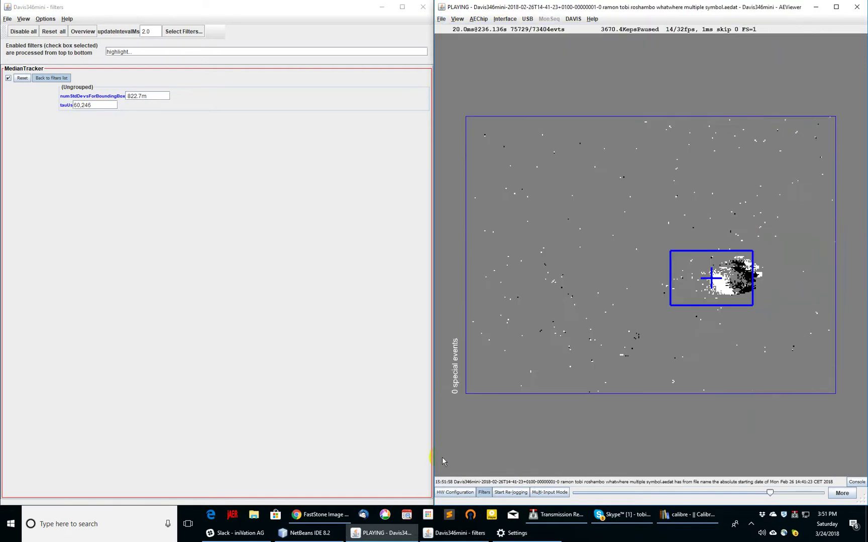
left_click(581, 494)
left_click_drag(573, 497, 607, 491)
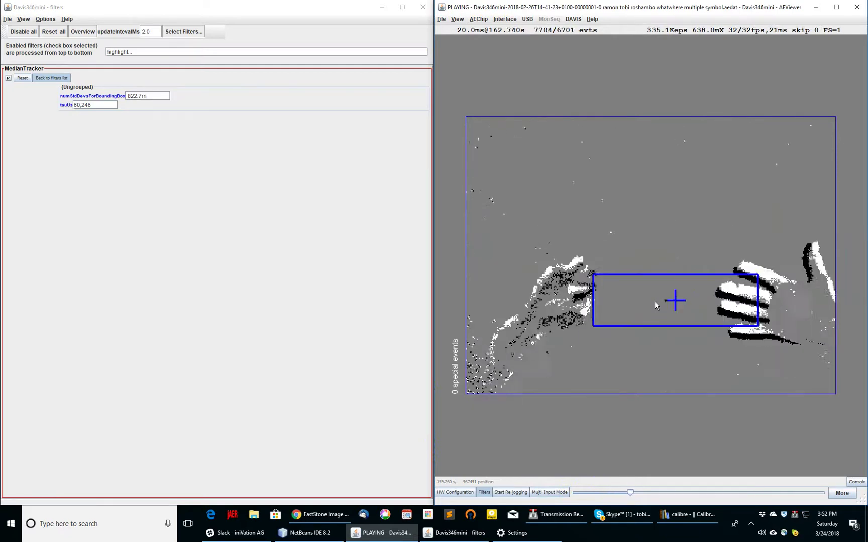
left_click(7, 78)
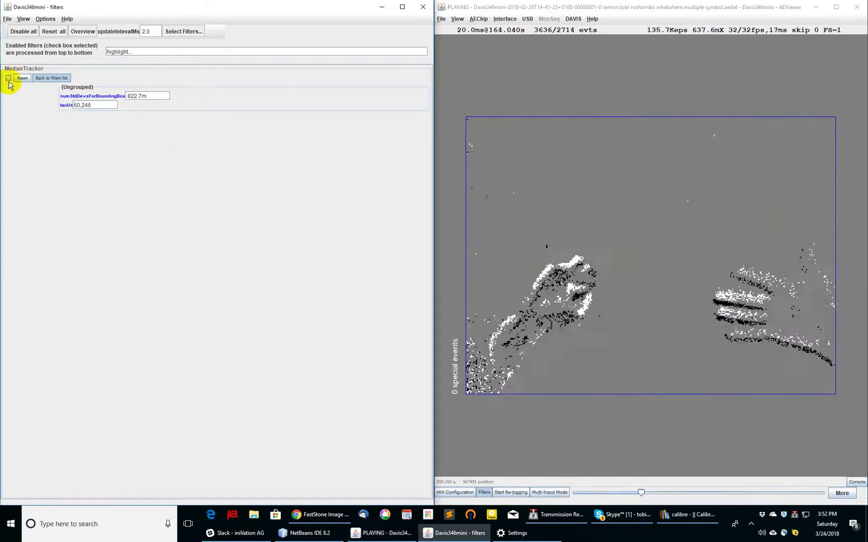
left_click(51, 77)
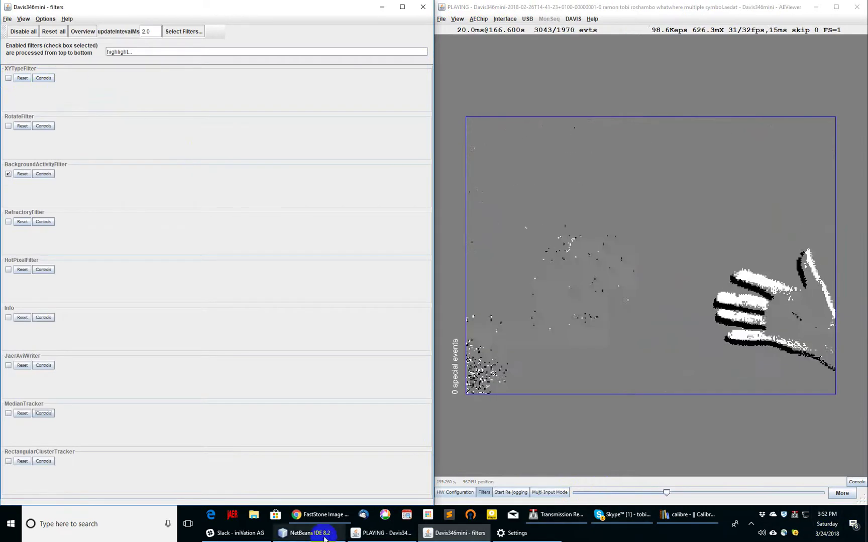
- Open RectangularClusterTracker's controls and enable it so one cluster box tracks a hand
left_click(44, 462)
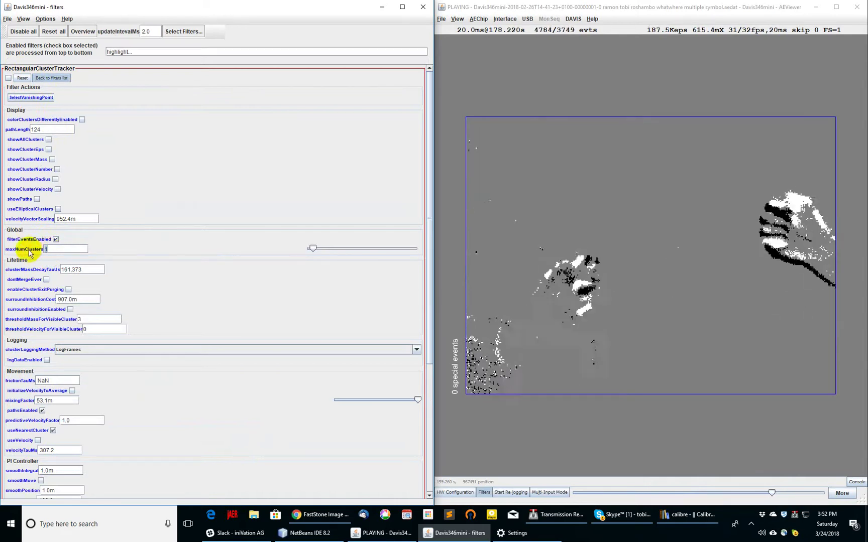
left_click(9, 77)
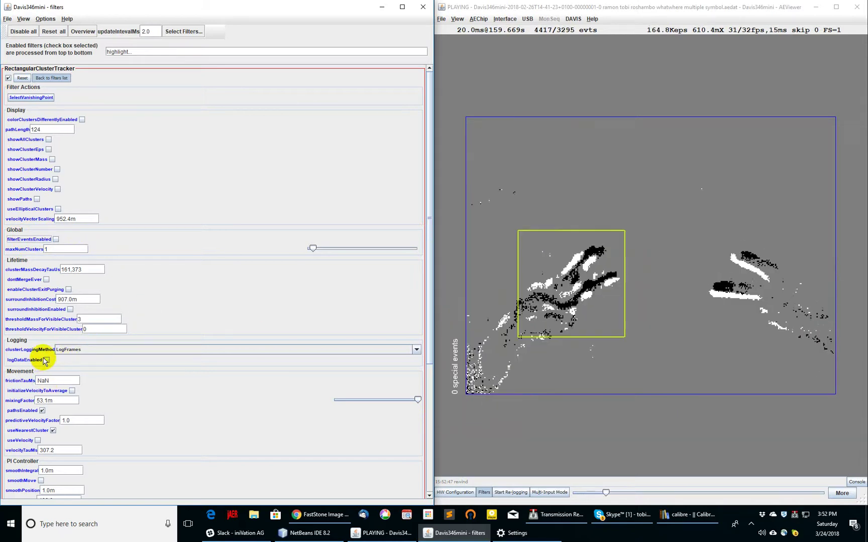
- Enter 4 for maxNumClusters, then wheel it through 5, 3 and 1 to settle on 2
left_click(53, 249)
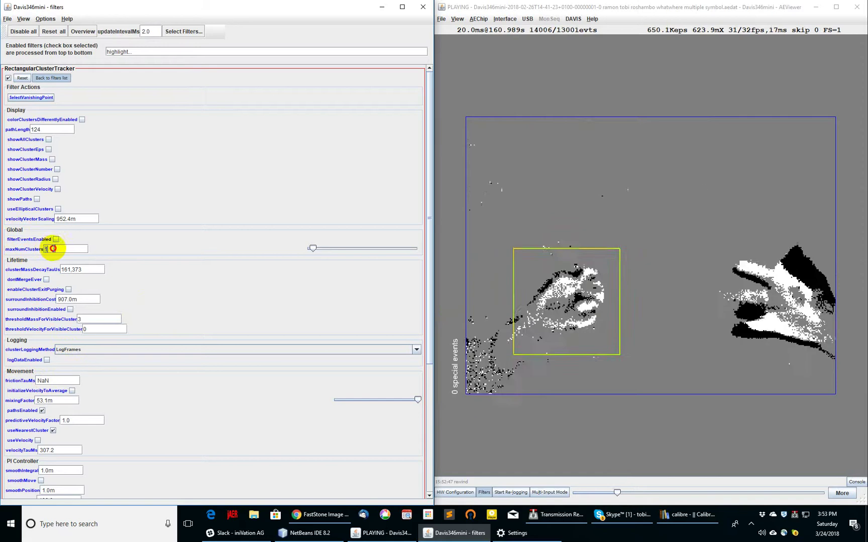
type("4")
key("Return")
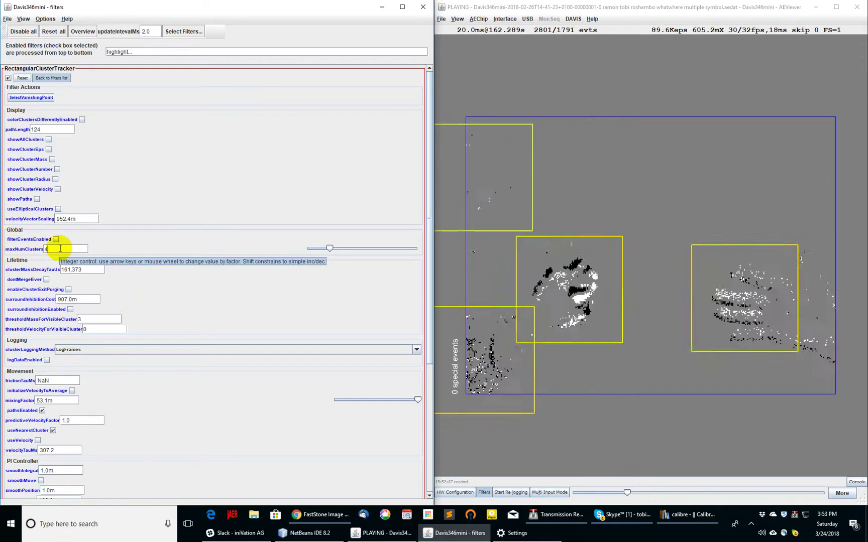
scroll(60, 249, "up", 1)
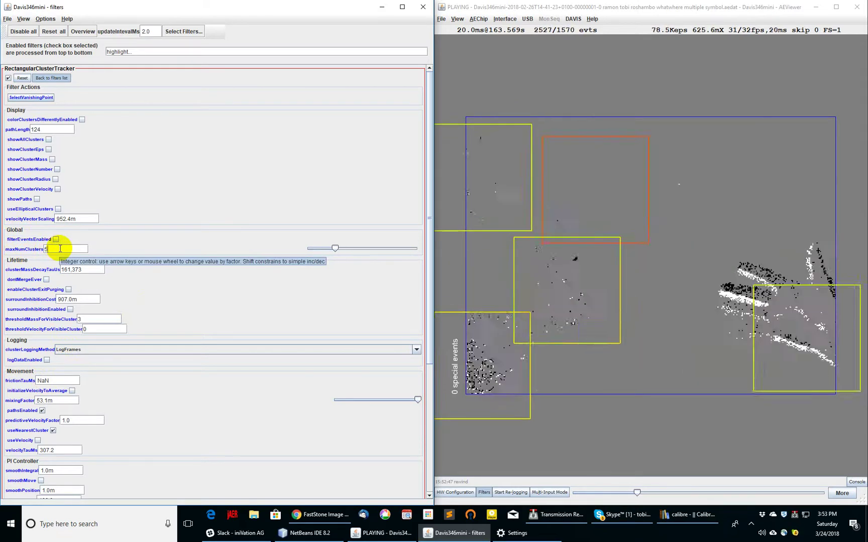
scroll(61, 248, "down", 2)
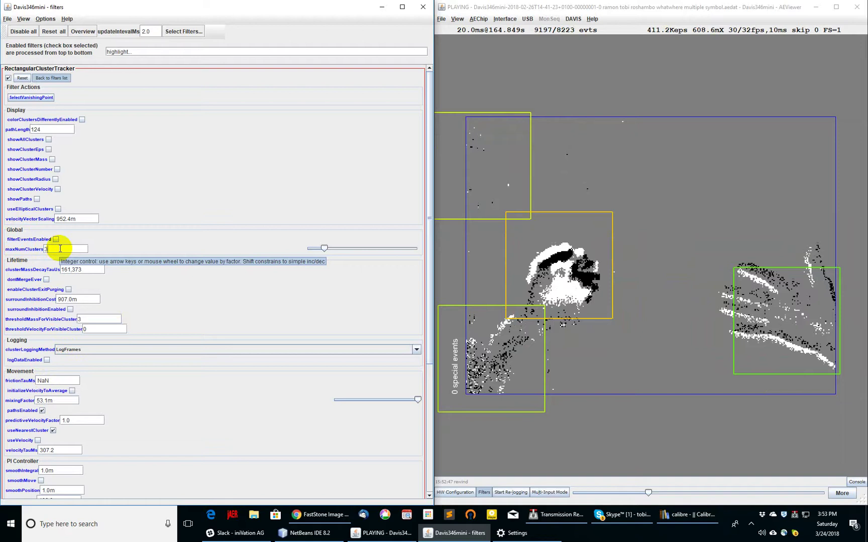
scroll(61, 248, "down", 2)
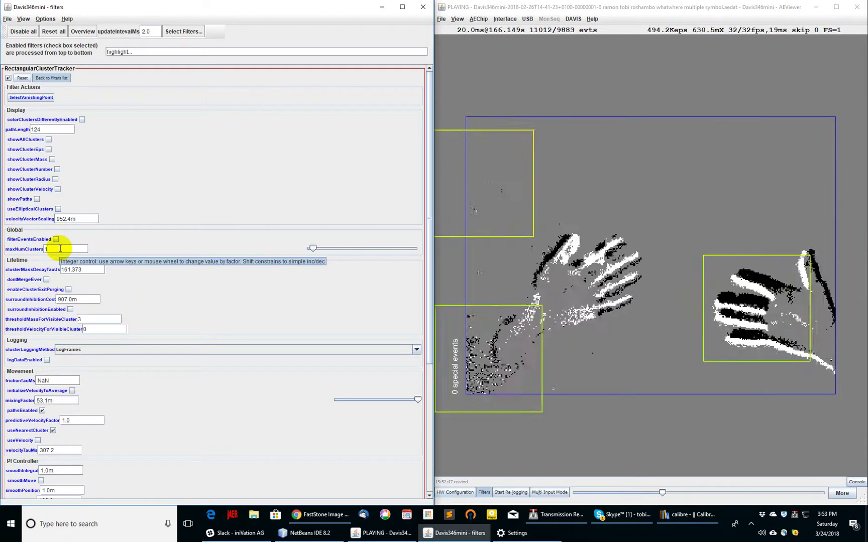
scroll(61, 249, "up", 1)
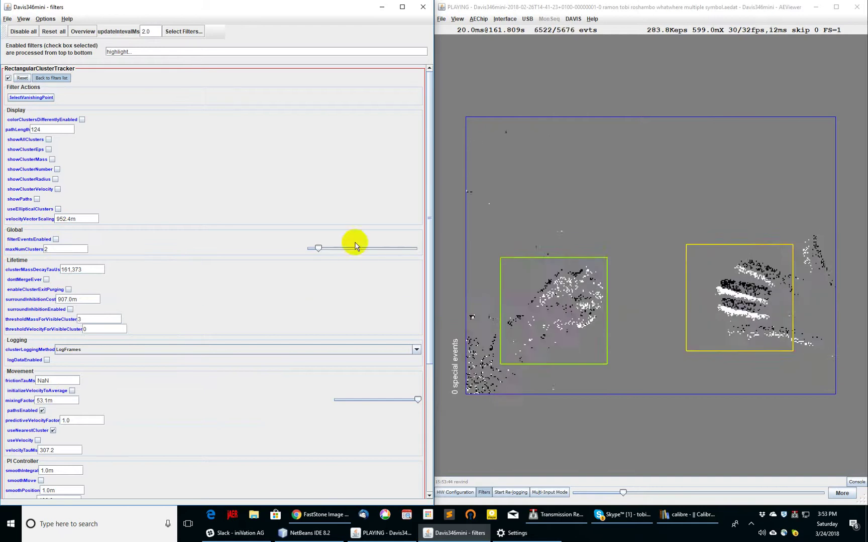
- Scroll to Sizing and set defaultClusterRadius to 60.6 and clusterSize to 285.1m
left_click_drag(431, 172, 429, 271)
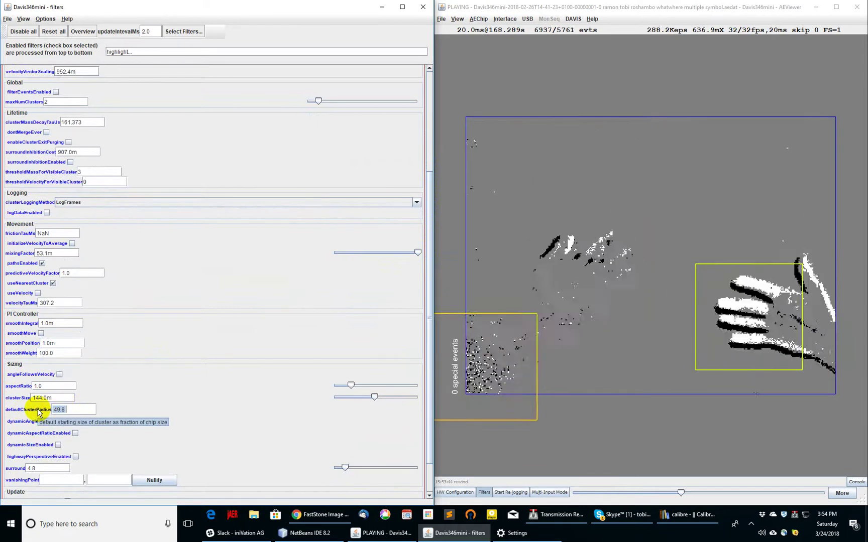
left_click(59, 409)
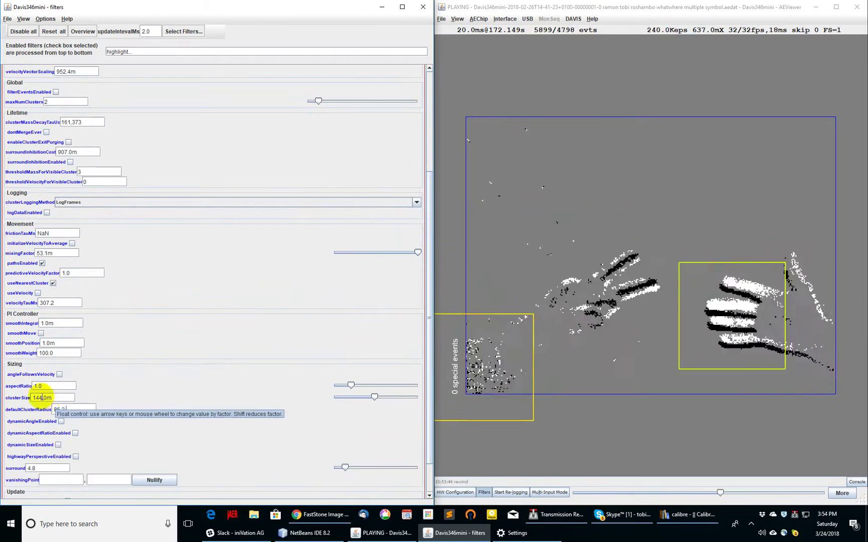
scroll(70, 409, "down", 7)
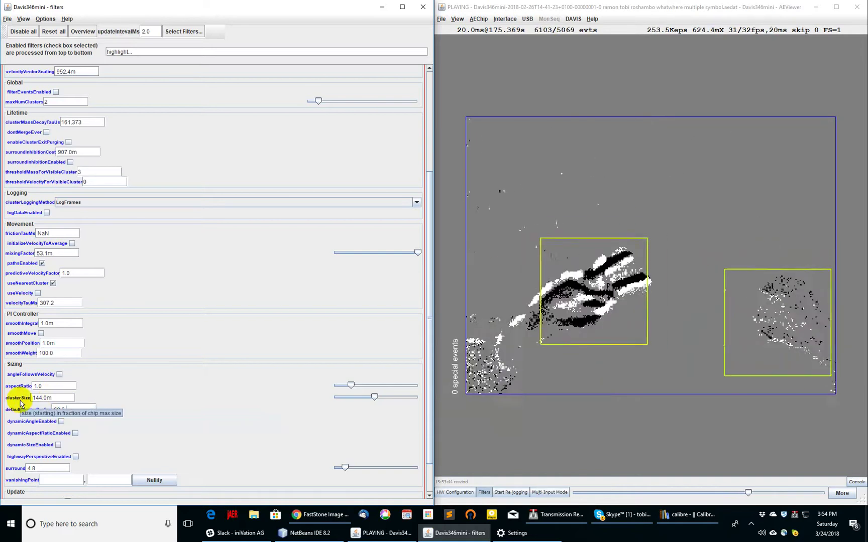
scroll(50, 399, "up", 8)
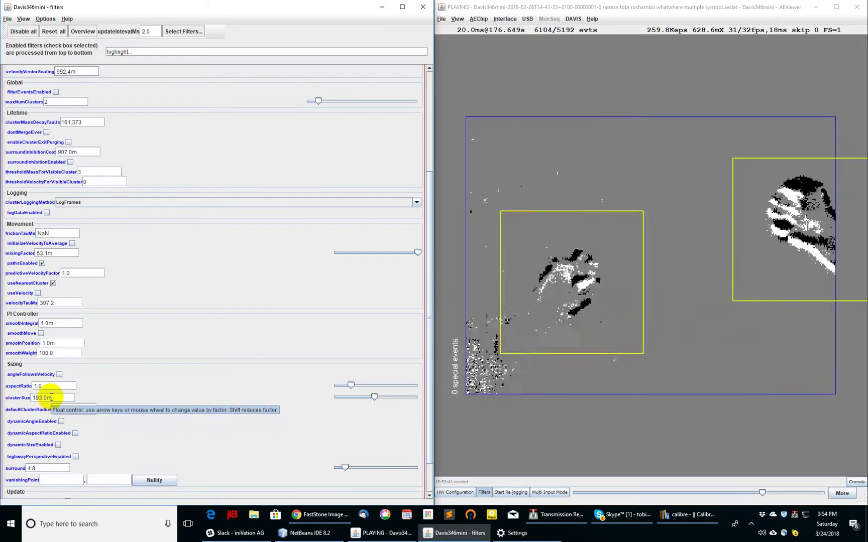
scroll(51, 398, "up", 4)
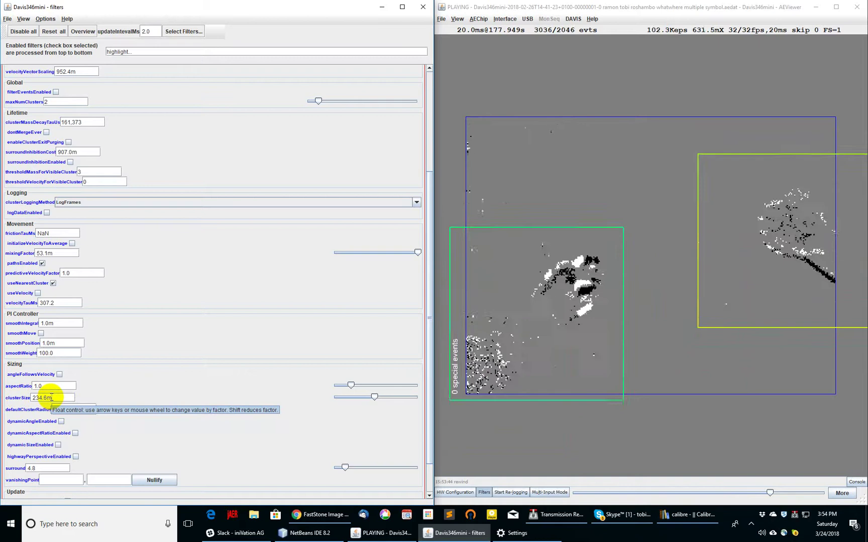
scroll(50, 398, "up", 2)
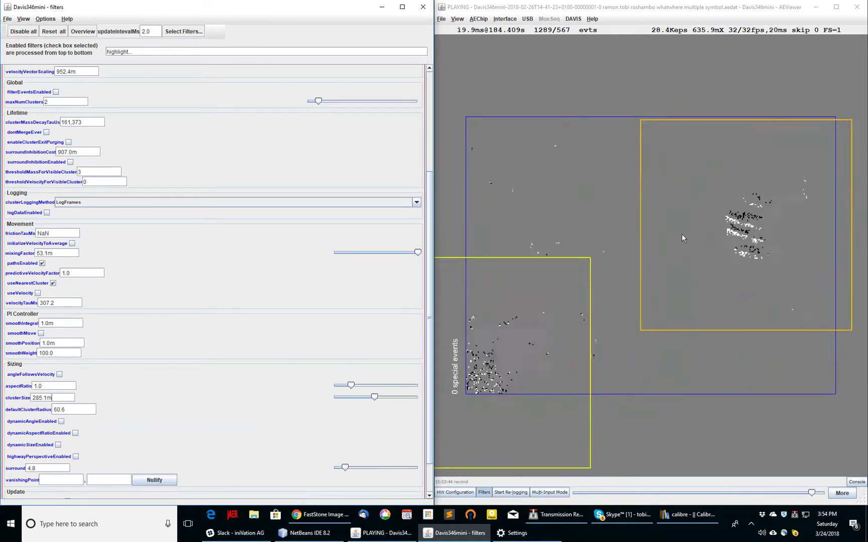
- Shorten clusterMassDecayTauUs to 8,267 by wheeling its value down
left_click(591, 211)
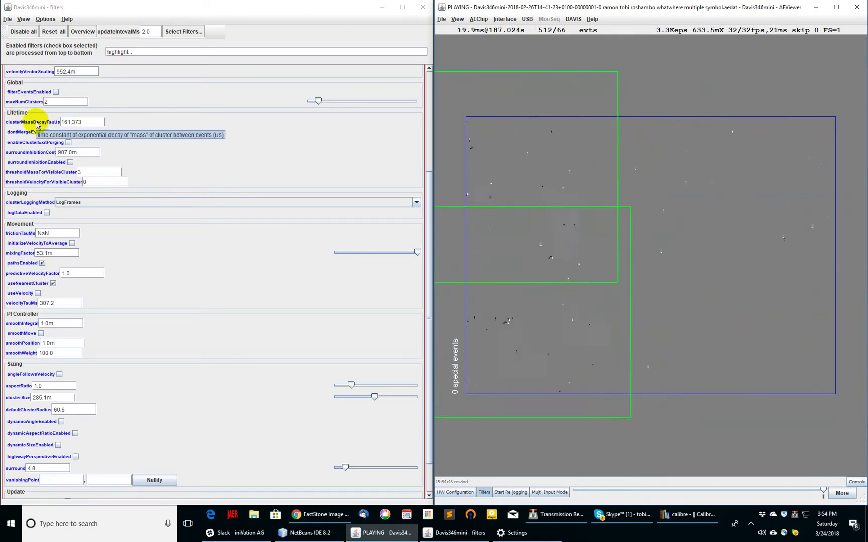
double_click(90, 122)
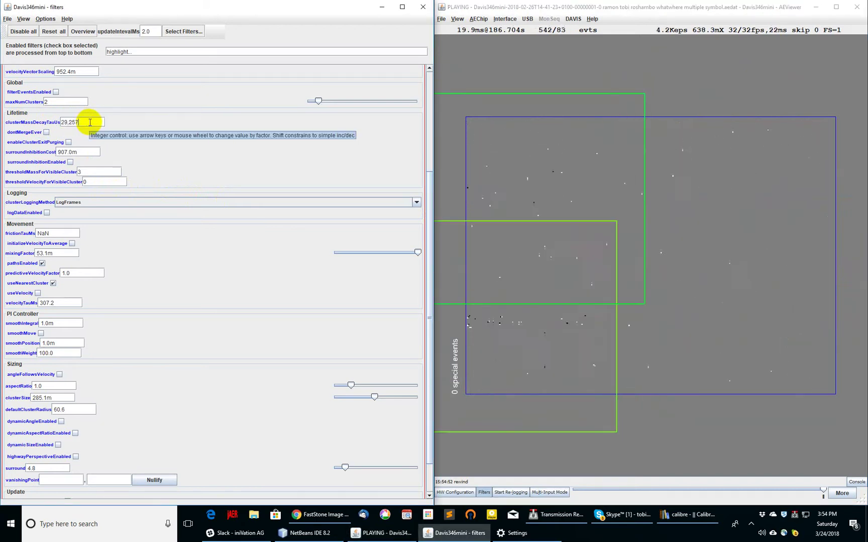
scroll(90, 122, "down", 2)
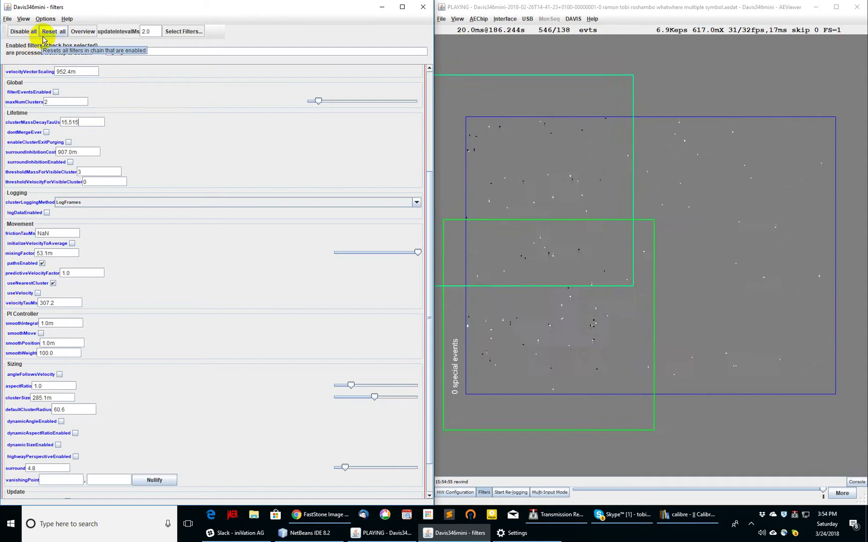
scroll(87, 130, "up", 6)
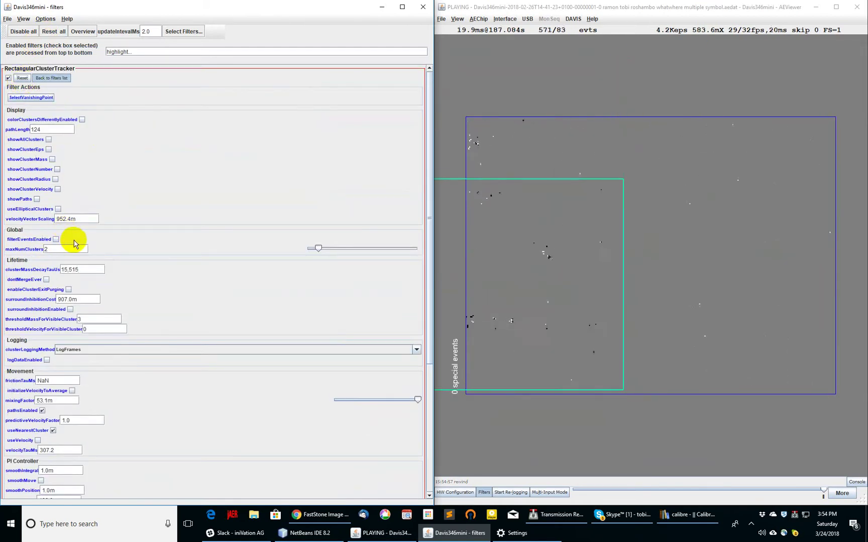
scroll(85, 270, "down", 2)
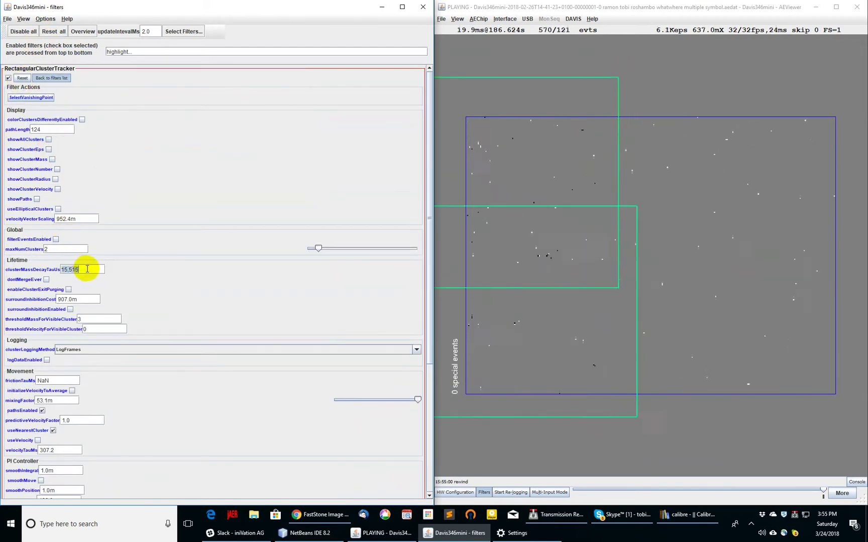
scroll(87, 270, "down", 2)
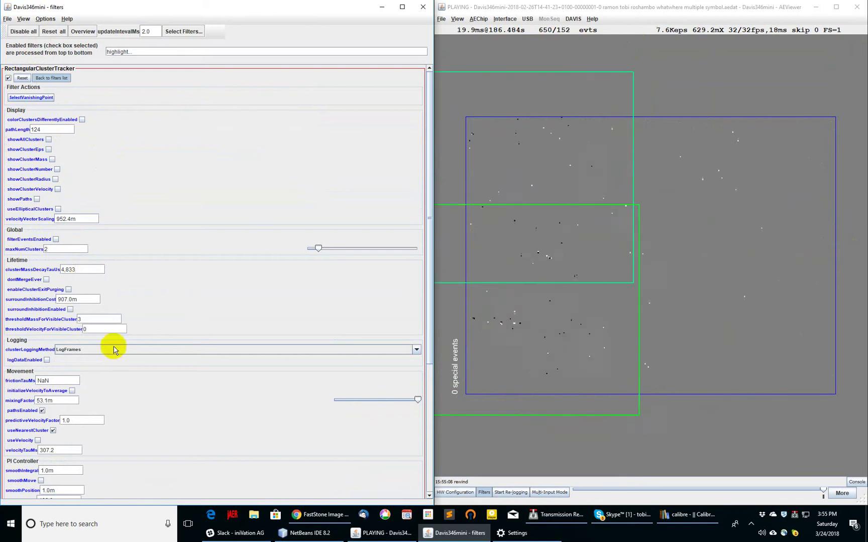
- Raise thresholdMassForVisibleCluster to 203 so noise no longer shows cluster boxes
left_click(93, 320)
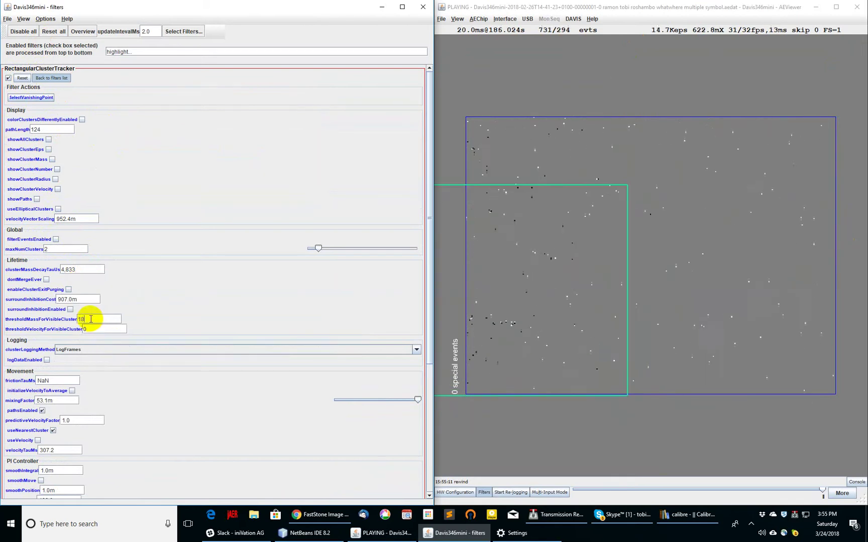
scroll(90, 320, "up", 1)
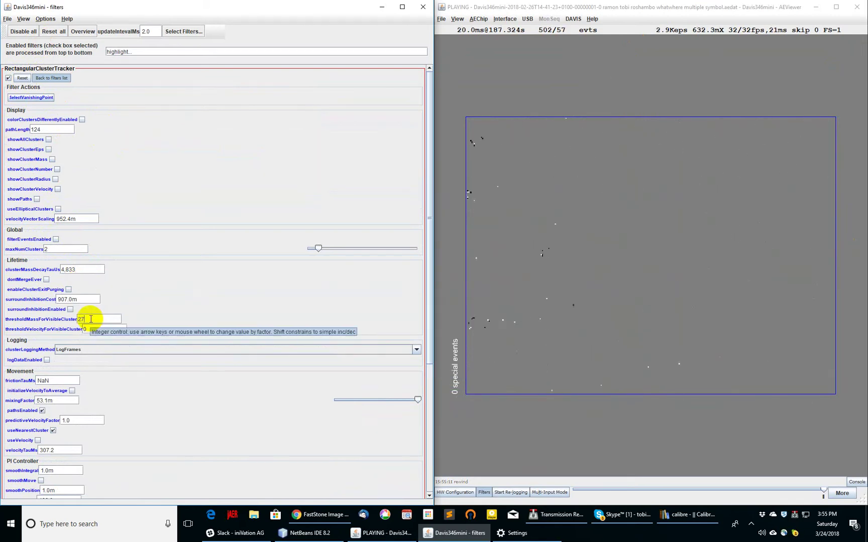
scroll(91, 320, "up", 1)
left_click(86, 271)
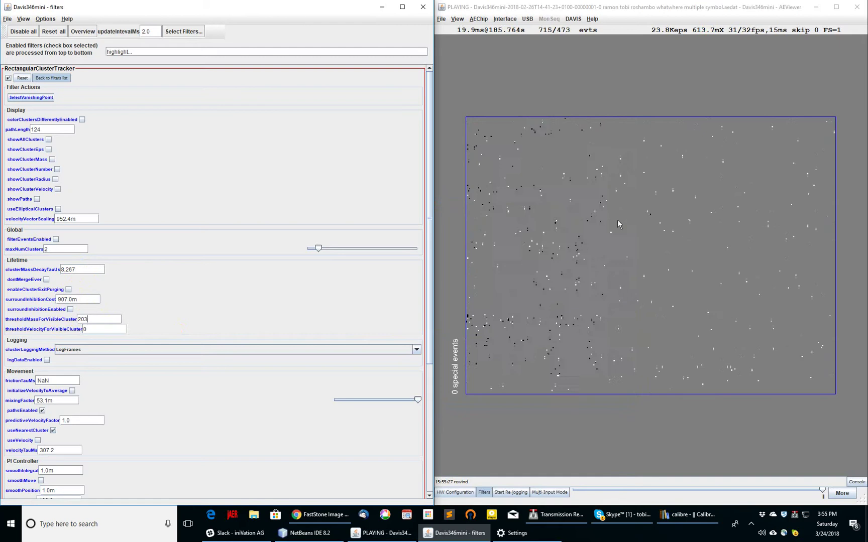
left_click(640, 326)
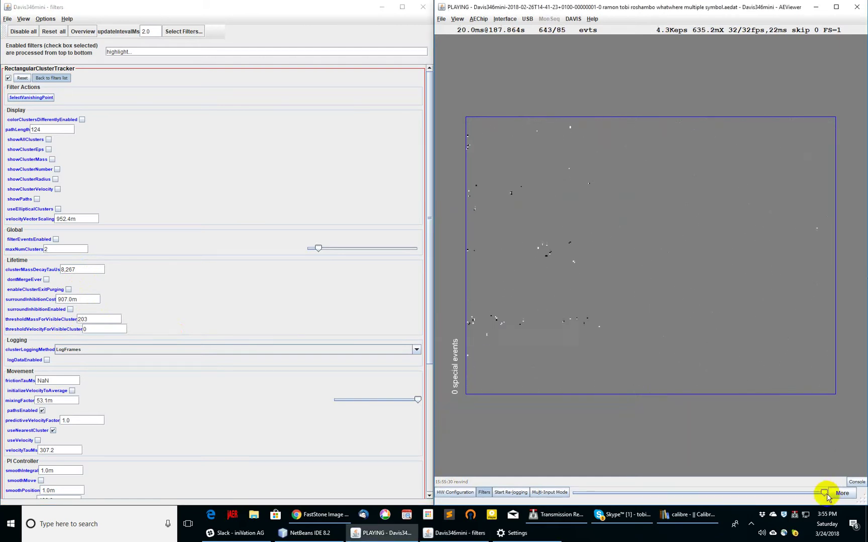
- Drag the playback slider left to an earlier stretch where both hands move
left_click_drag(806, 494, 607, 493)
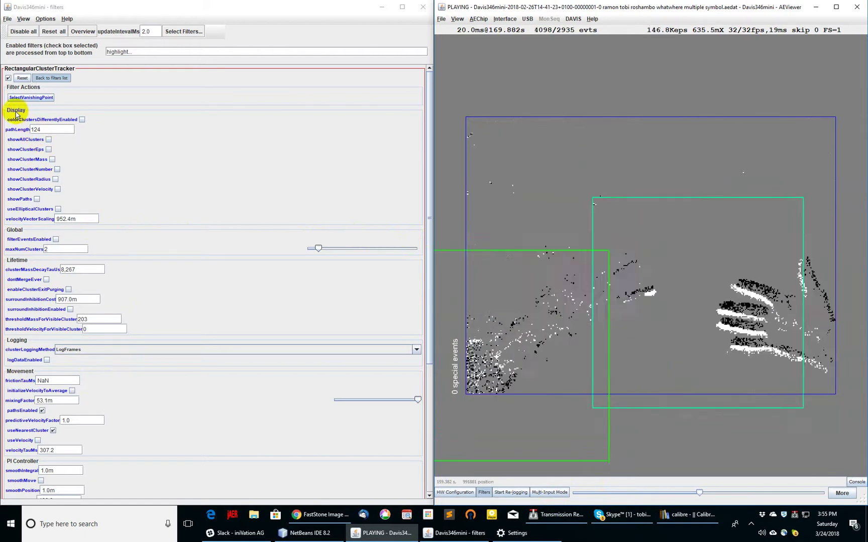
- Turn on showAllClusters and showClusterMass, then pause, step forward and resume playback
left_click(49, 140)
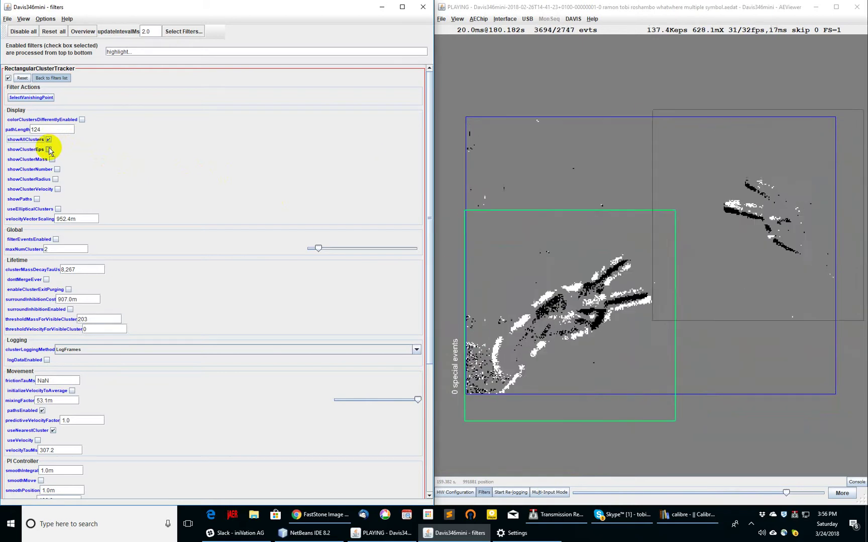
left_click(52, 160)
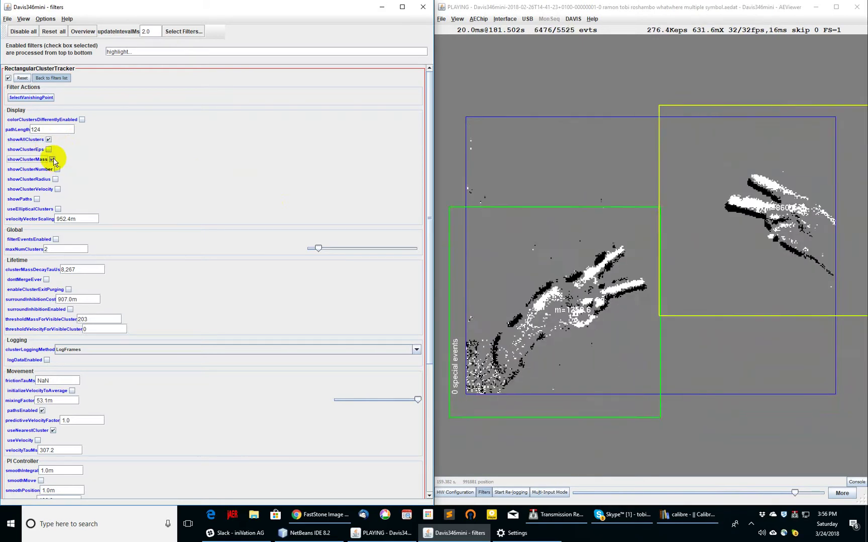
left_click(569, 197)
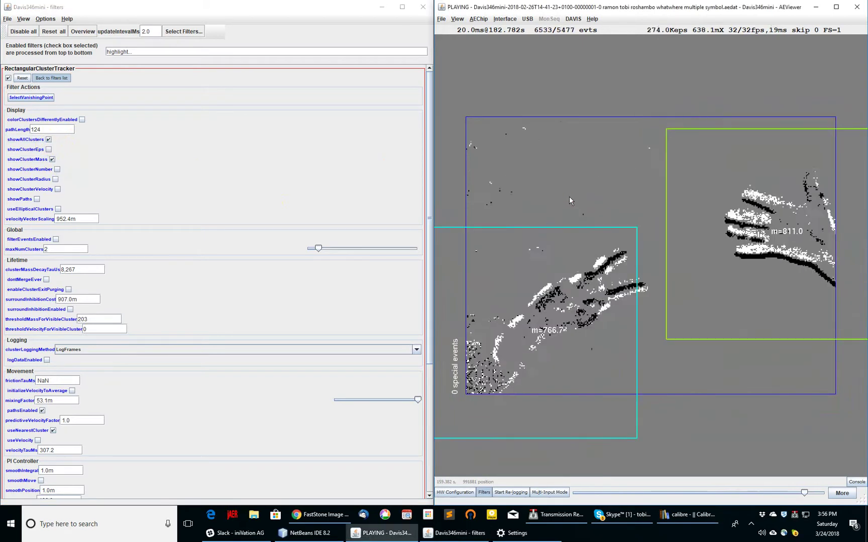
key("space")
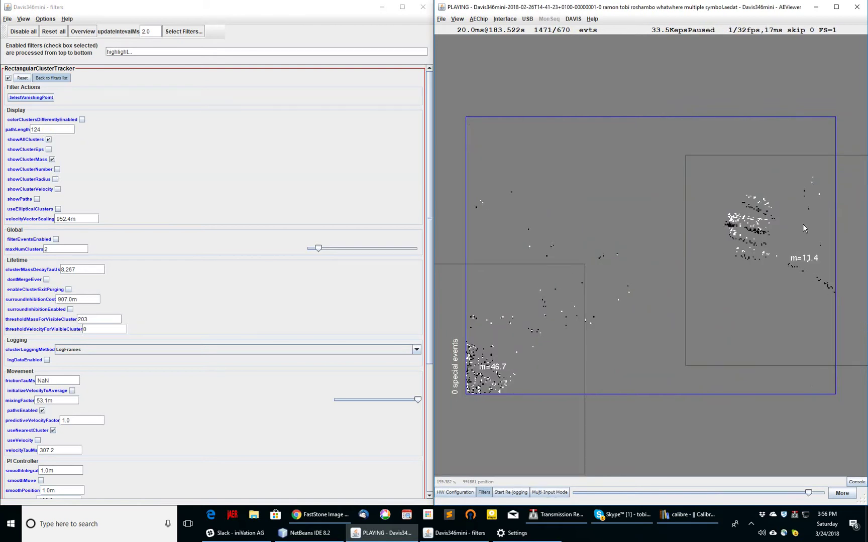
key("period")
key("period")
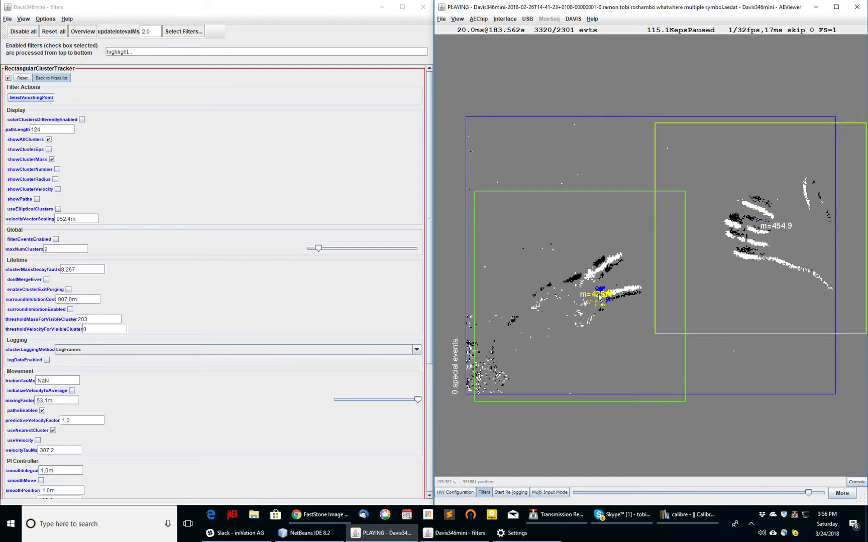
key("space")
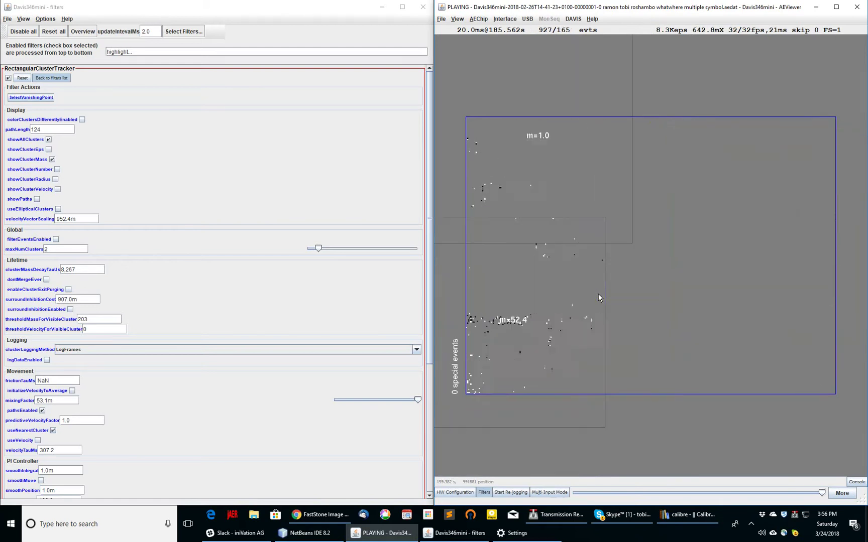
- Readjust clusterMassDecayTauUs, then wheel mixingFactor down to about 690.2u
left_click(75, 270)
scroll(74, 269, "up", 10)
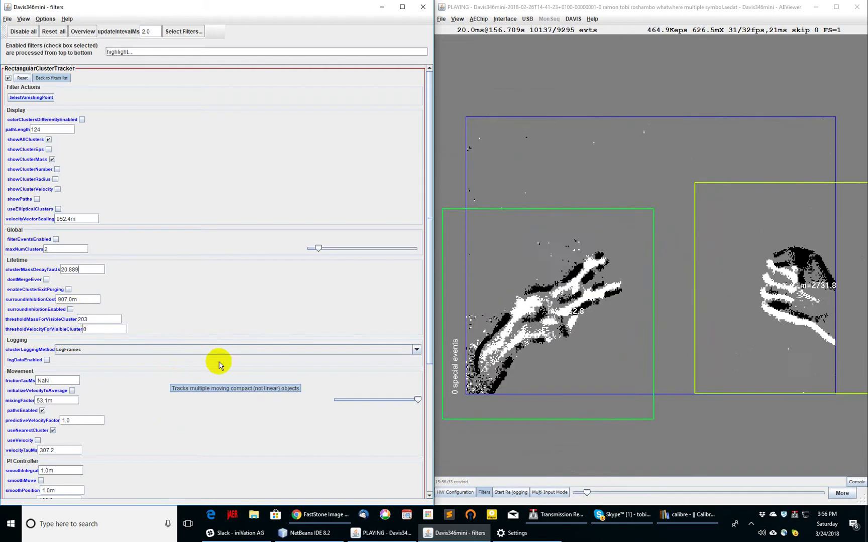
scroll(218, 360, "down", 2)
scroll(217, 360, "down", 4)
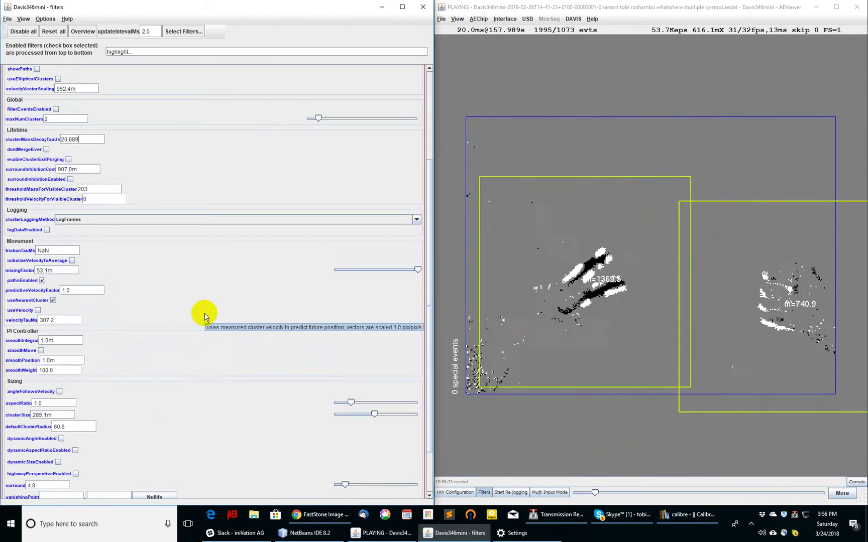
scroll(197, 314, "down", 3)
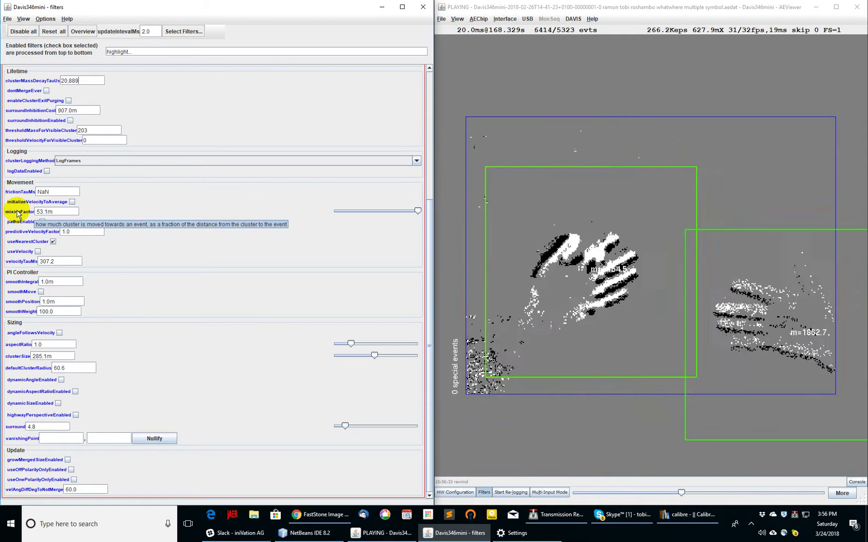
double_click(58, 212)
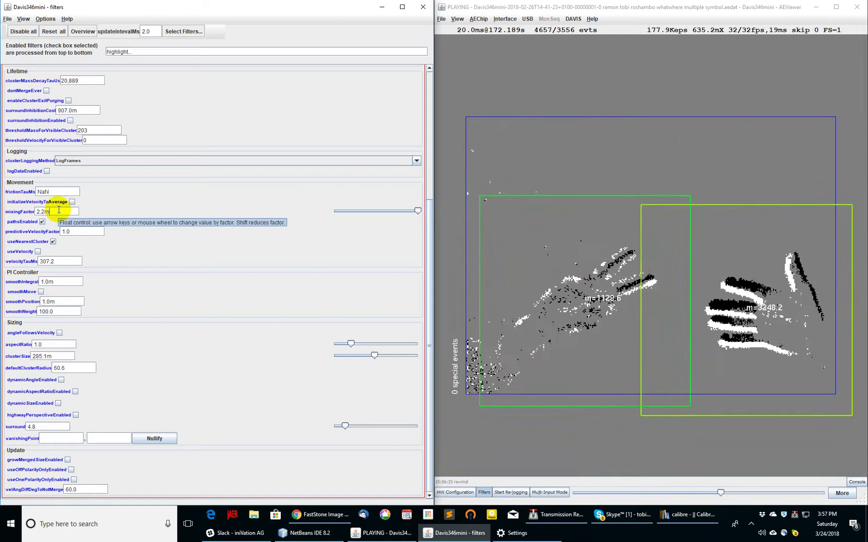
scroll(59, 211, "down", 1)
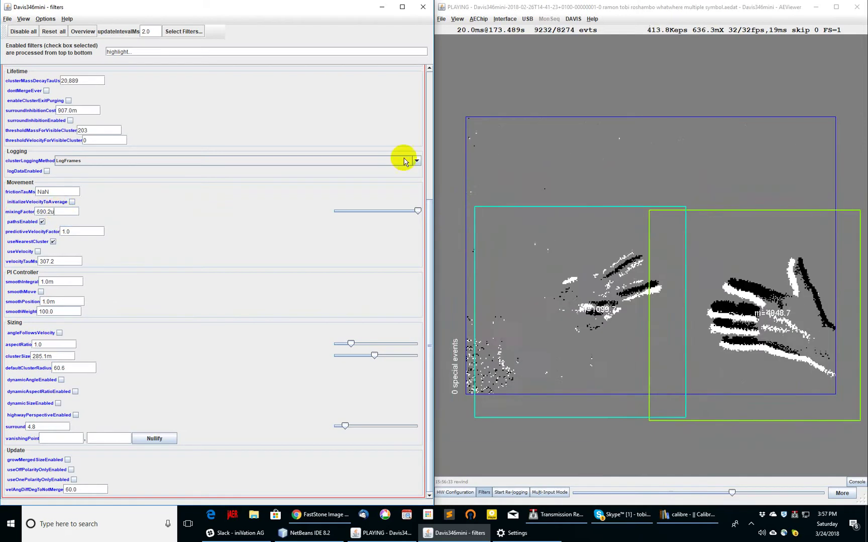
- Load the pendulum 60ms recording from the recent files list
left_click(604, 75)
left_click(442, 20)
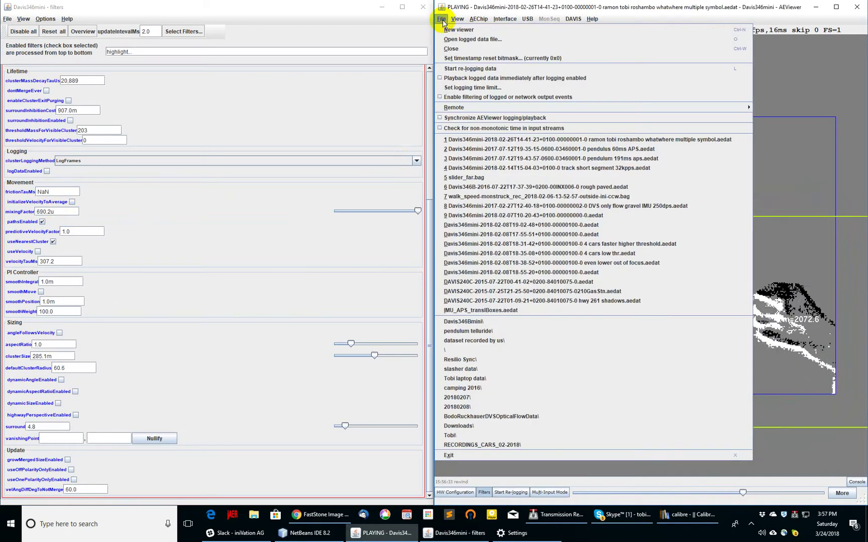
left_click(466, 150)
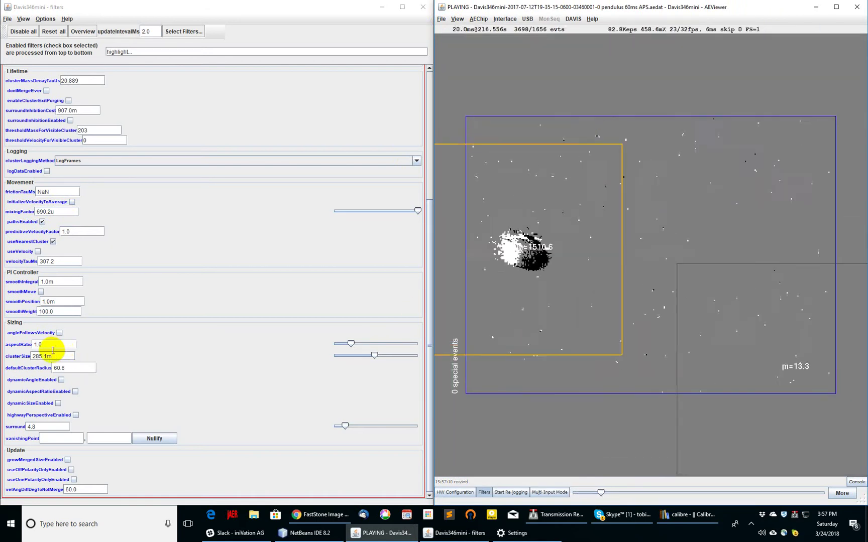
- Shrink clusterSize to 112.8m and turn off showClusterMass labels
left_click(53, 356)
scroll(53, 356, "down", 1)
scroll(52, 356, "down", 16)
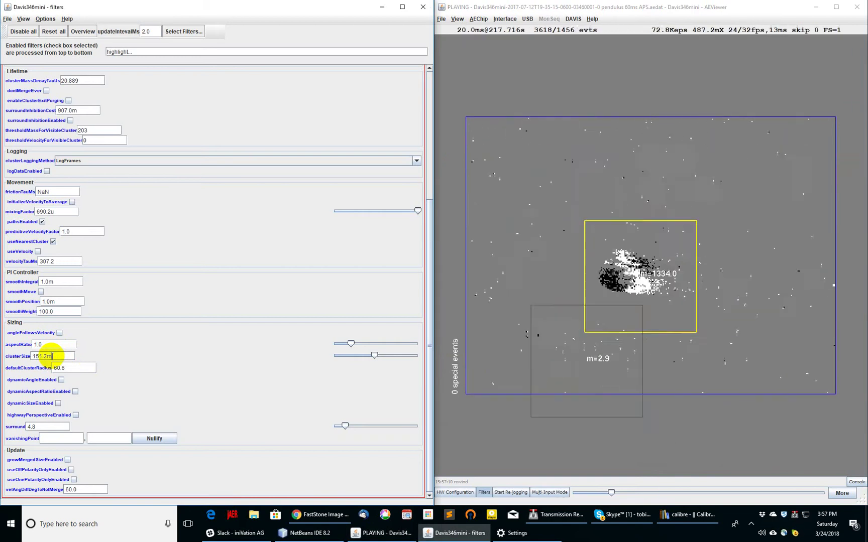
scroll(53, 356, "down", 2)
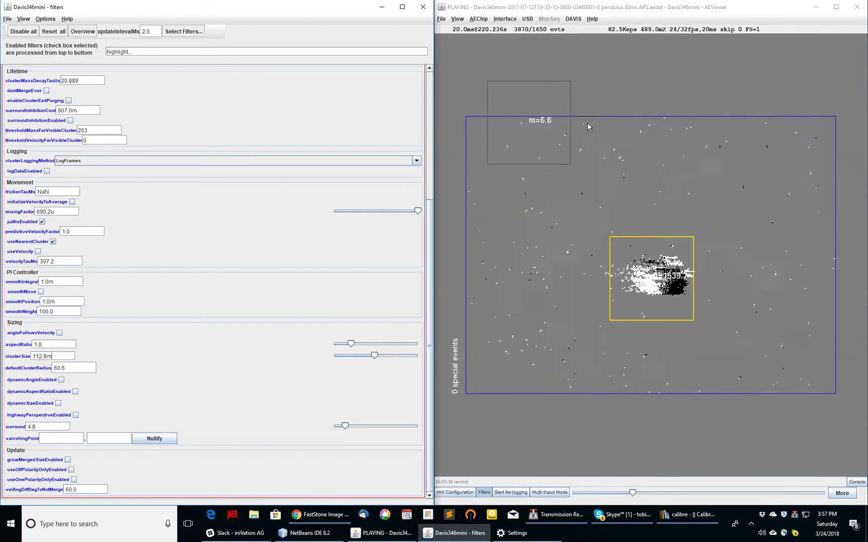
left_click(719, 248)
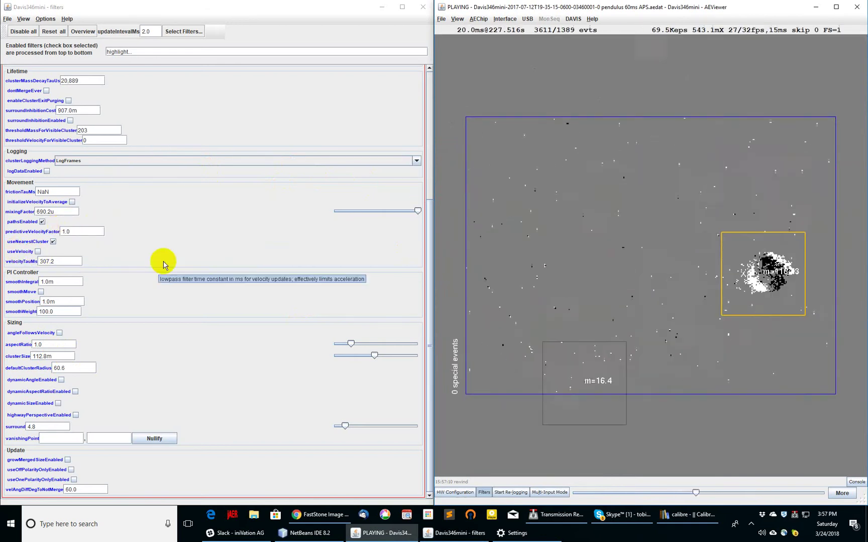
scroll(177, 235, "up", 8)
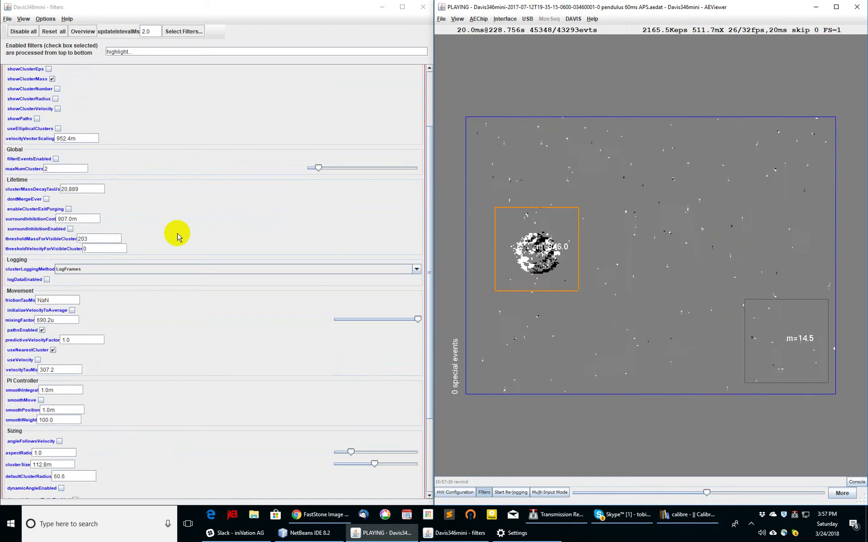
left_click(52, 160)
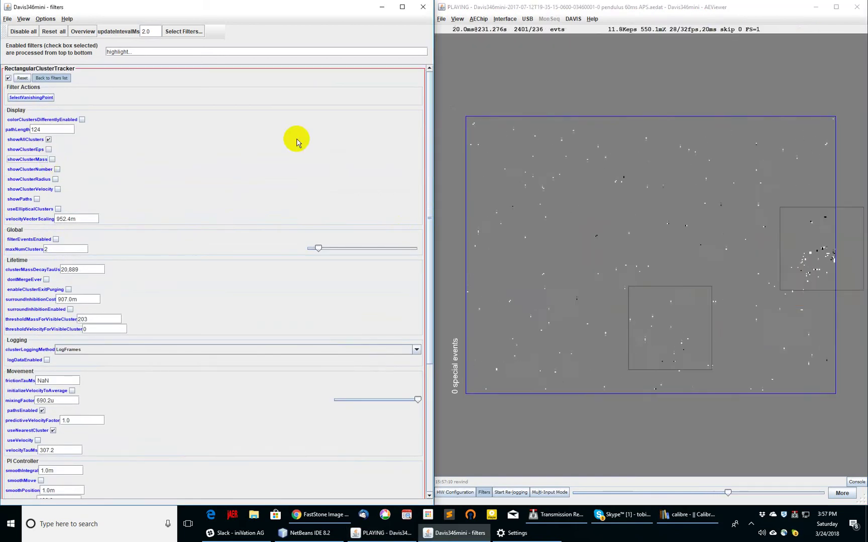
- Uncheck showAllClusters and wheel mixingFactor under Movement to 14.9m
left_click(48, 140)
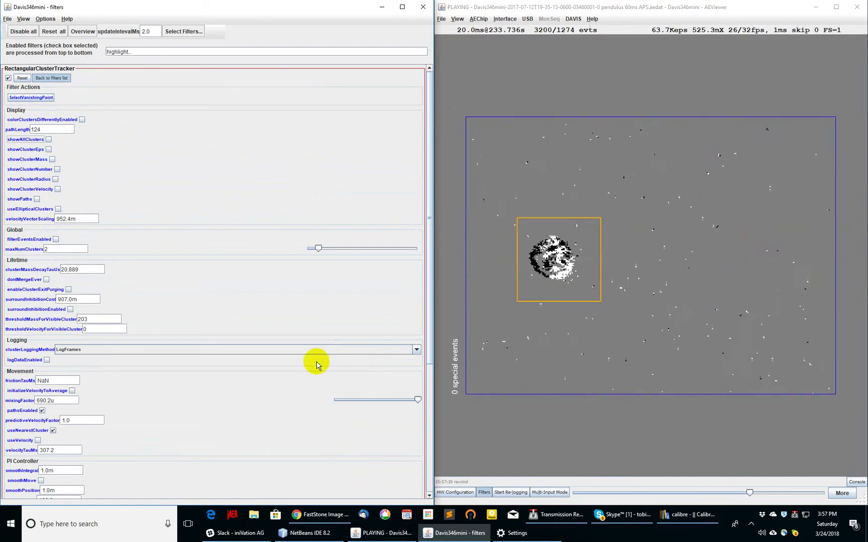
scroll(188, 350, "down", 3)
scroll(187, 350, "down", 1)
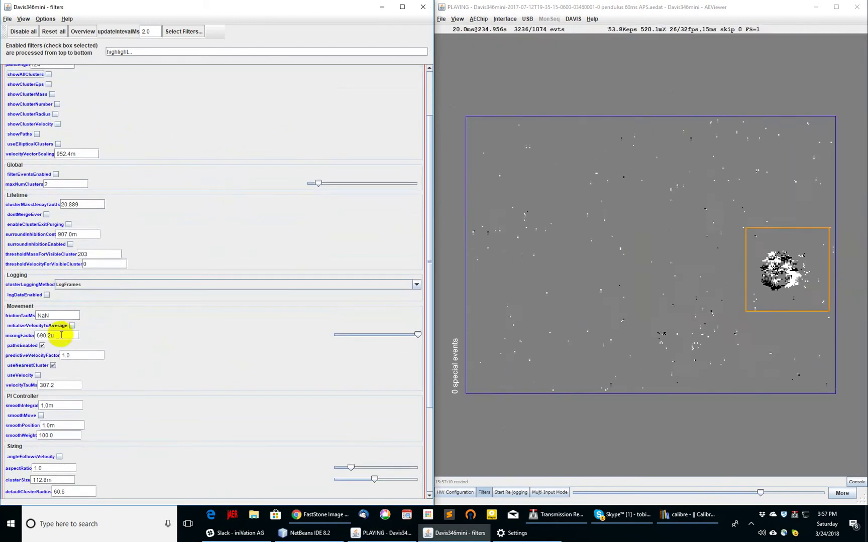
scroll(56, 334, "down", 5)
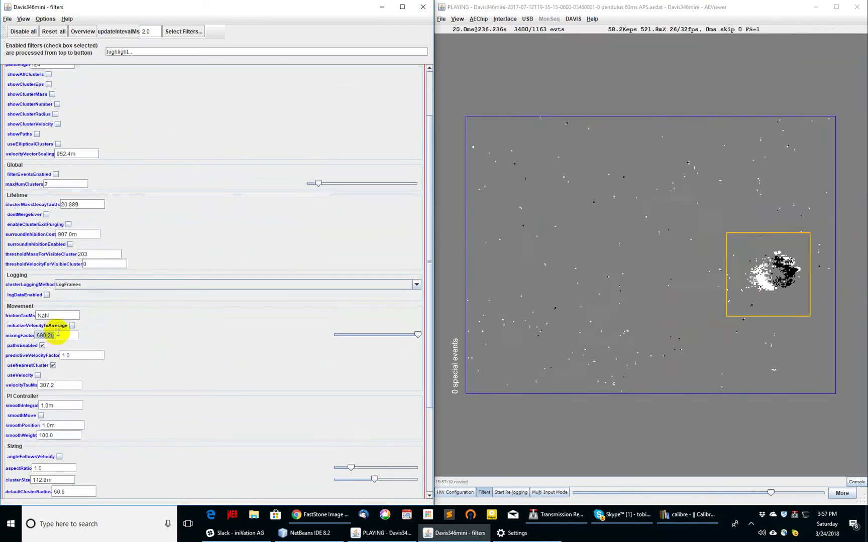
scroll(58, 336, "down", 2)
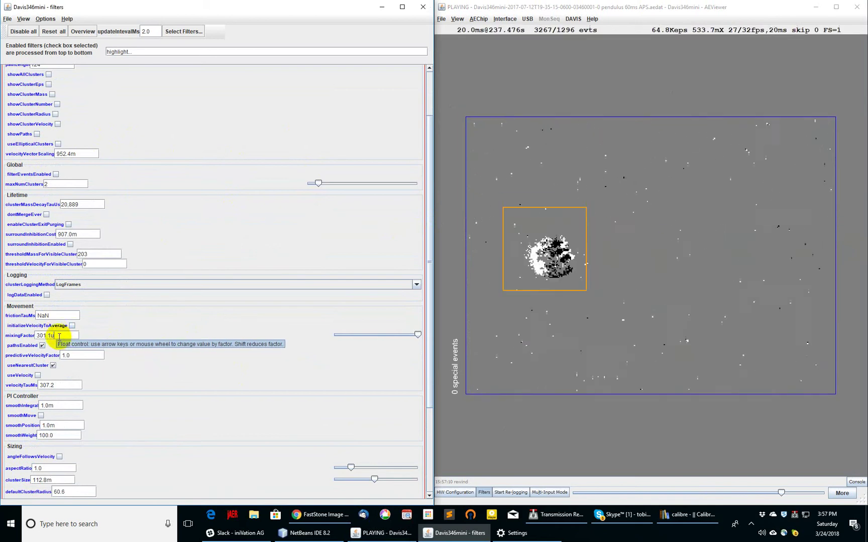
scroll(58, 336, "down", 16)
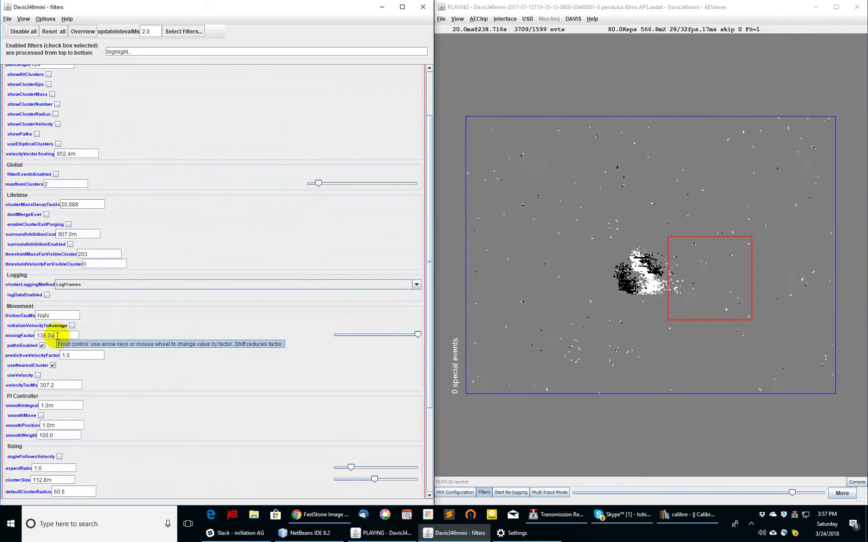
scroll(56, 336, "up", 5)
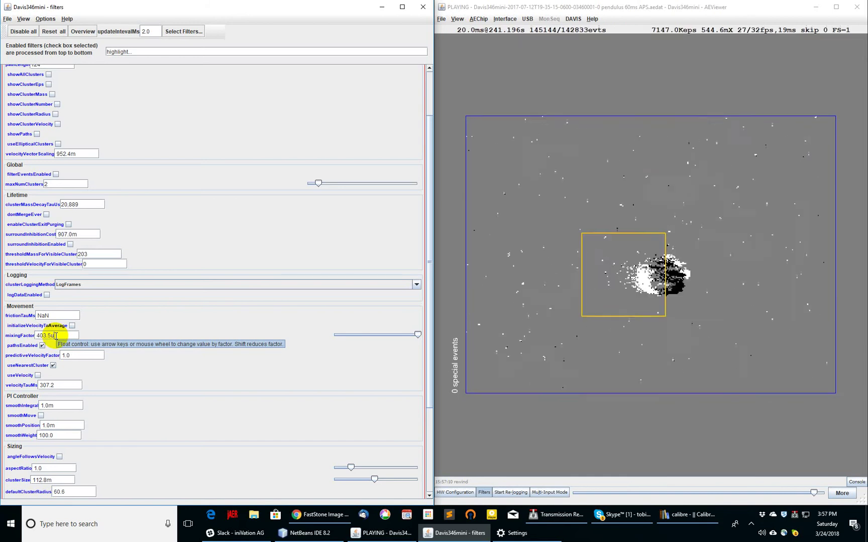
scroll(56, 335, "up", 20)
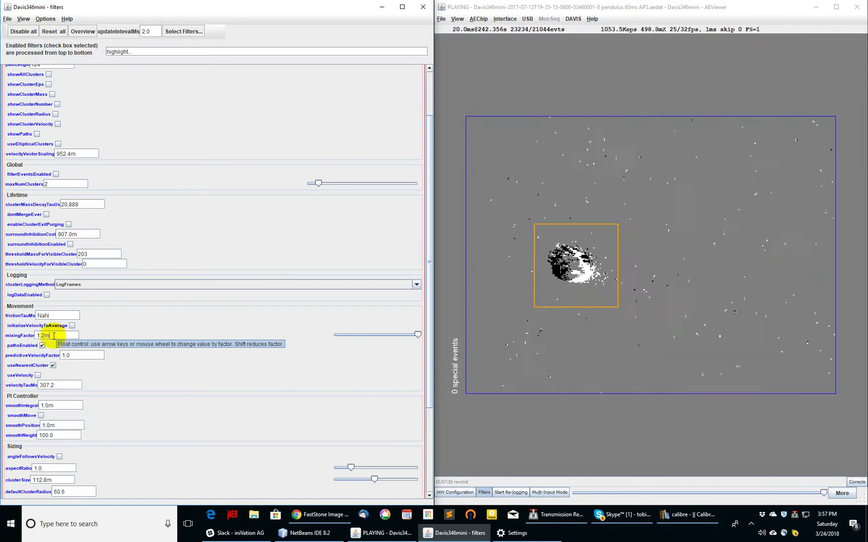
scroll(54, 336, "up", 20)
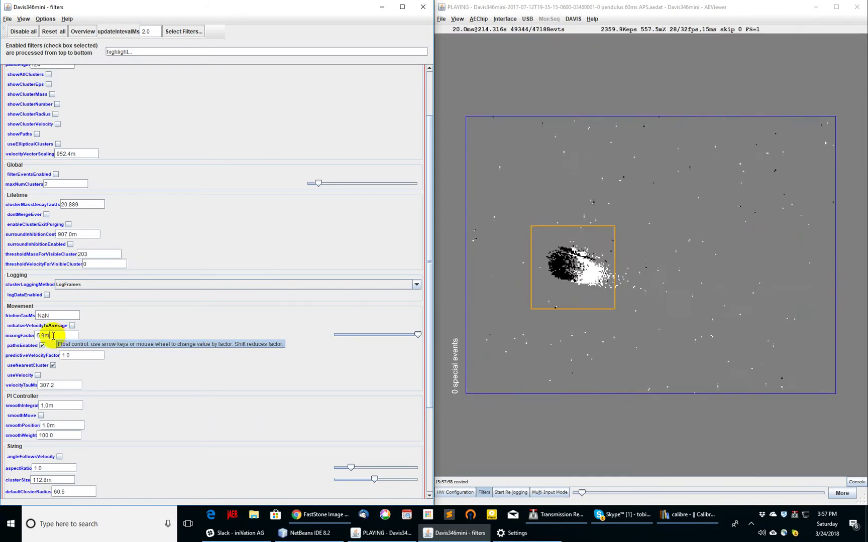
scroll(54, 336, "up", 11)
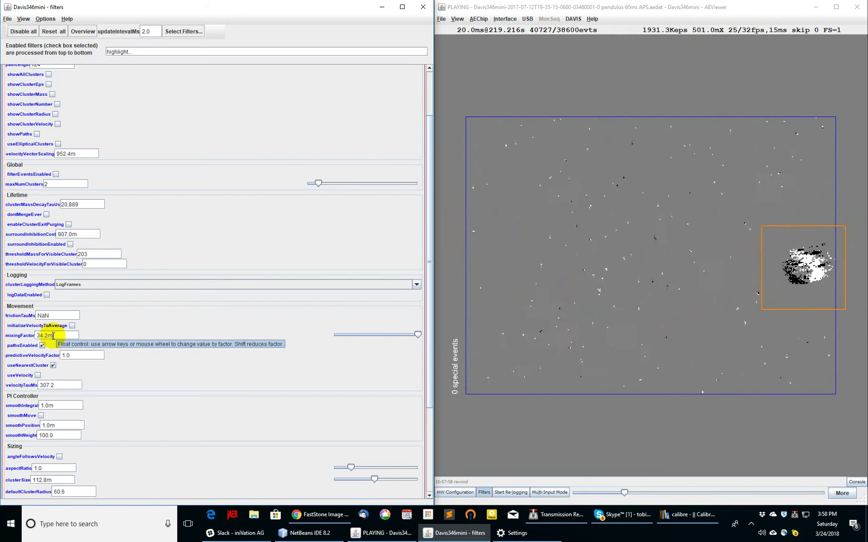
scroll(54, 336, "down", 4)
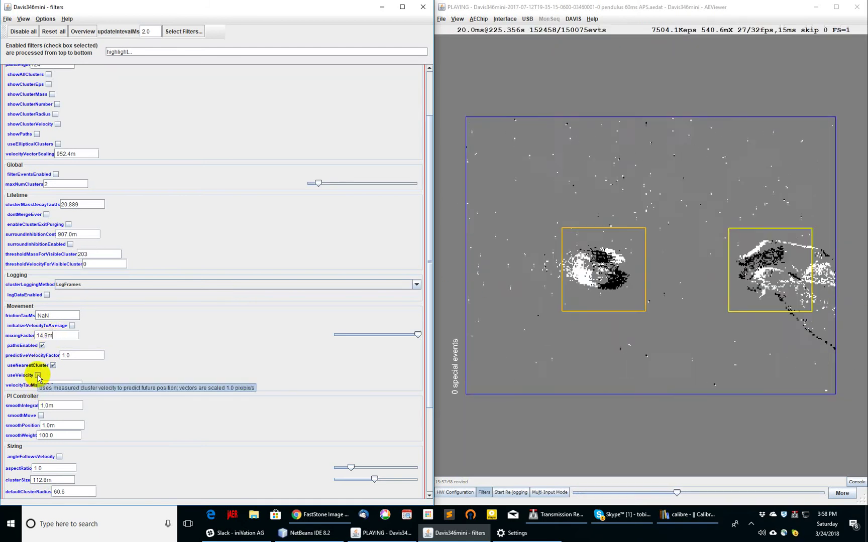
- Enable useVelocity and type new mixingFactor values of 11.7m, then 7.5m
left_click(38, 376)
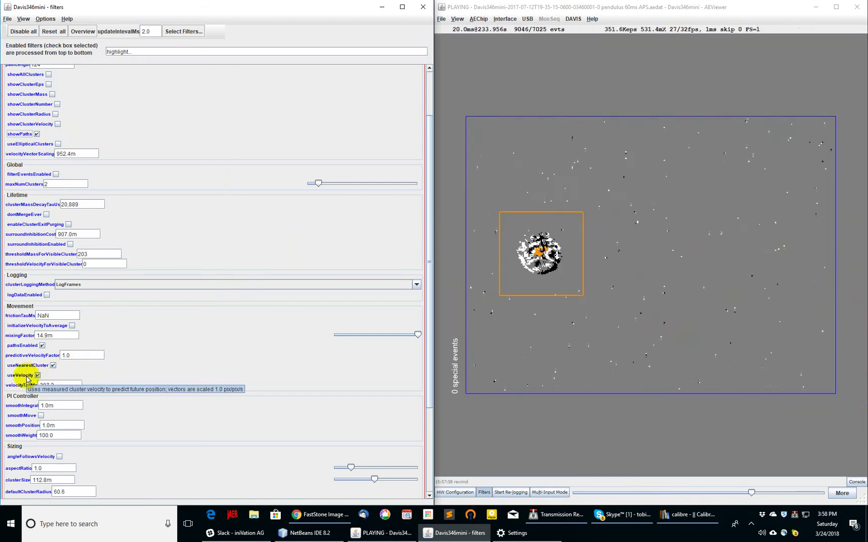
left_click(58, 334)
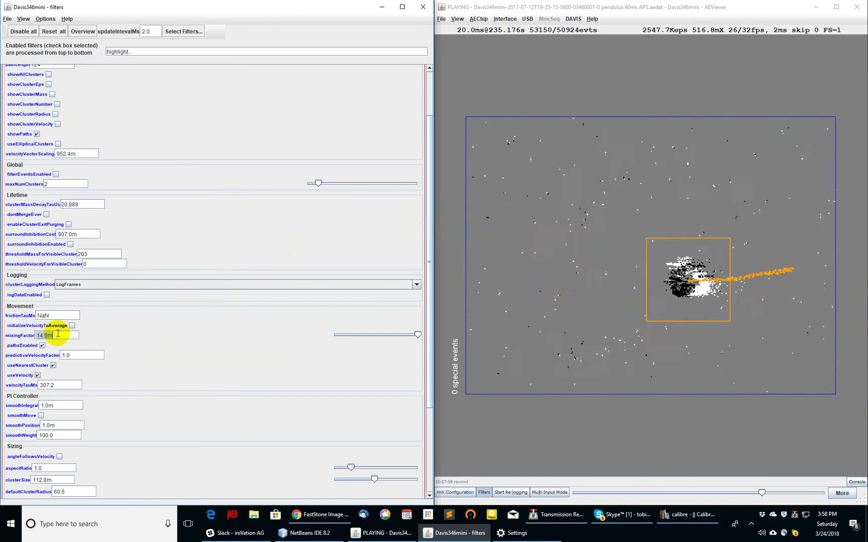
type("11.7m")
key("BackSpace")
key("BackSpace")
key("BackSpace")
key("BackSpace")
key("BackSpace")
type("7.5m")
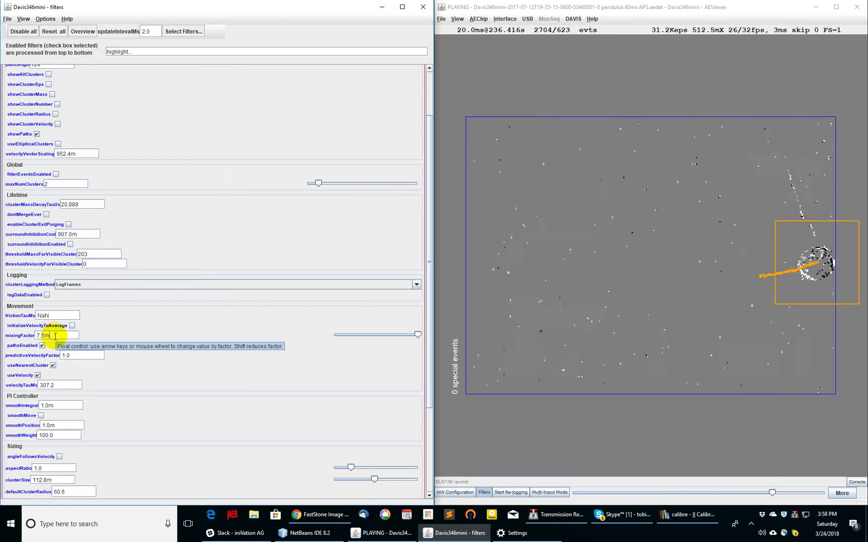
- Fine-tune mixingFactor with arrow keys, stepping it down twice and back up three times
key("Down")
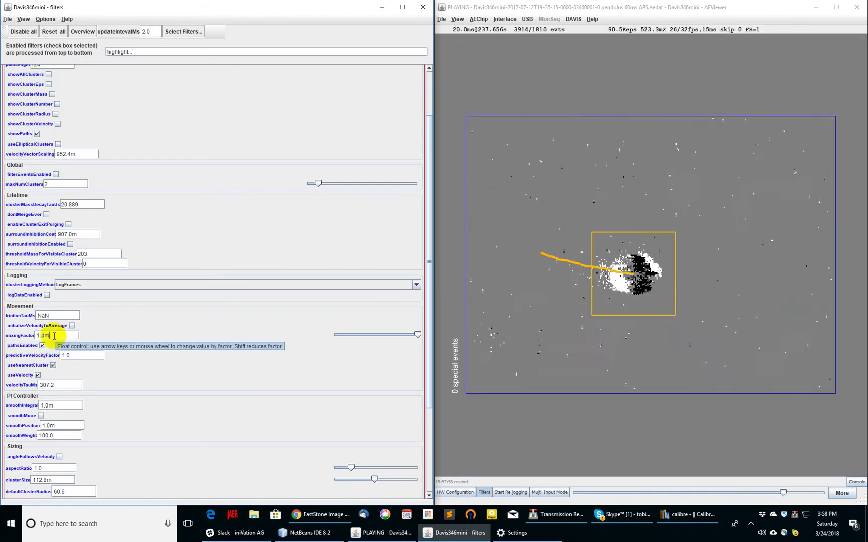
key("Down")
key("Down")
key("Down")
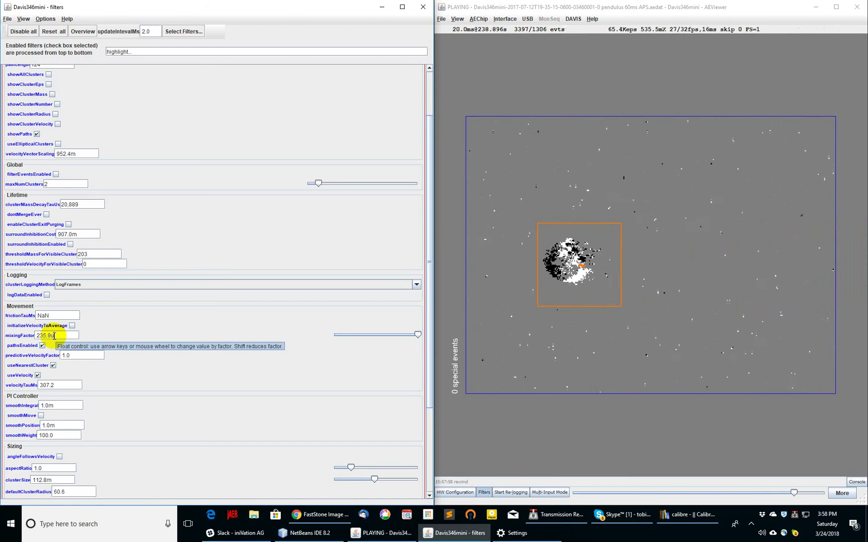
key("shift+Up")
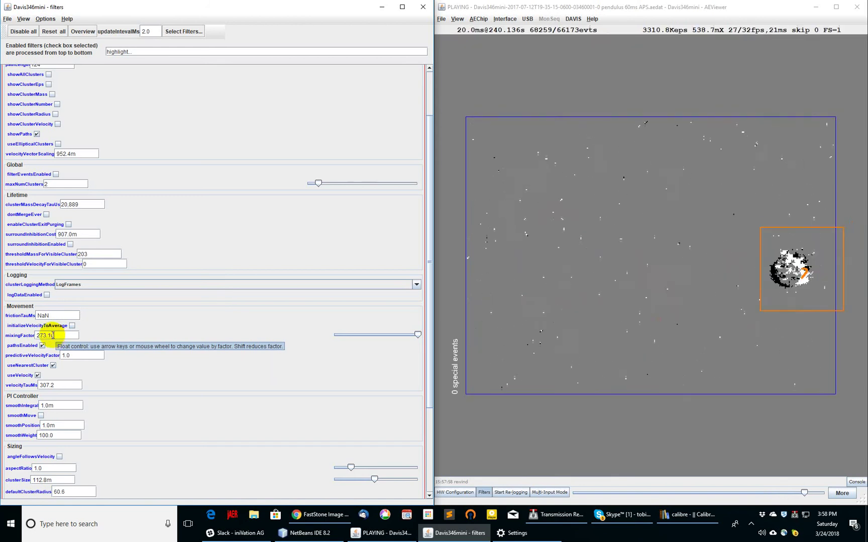
key("shift+Up")
key("shift+Up")
key("shift+Up")
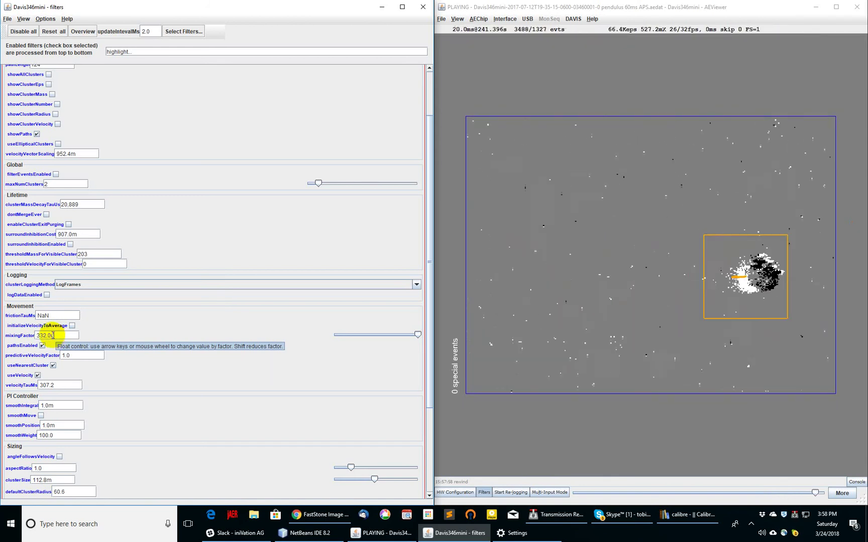
key("shift+Up")
key("shift+Up")
key("shift+Up")
key("shift+Up")
key("shift+Up")
key("shift+Up")
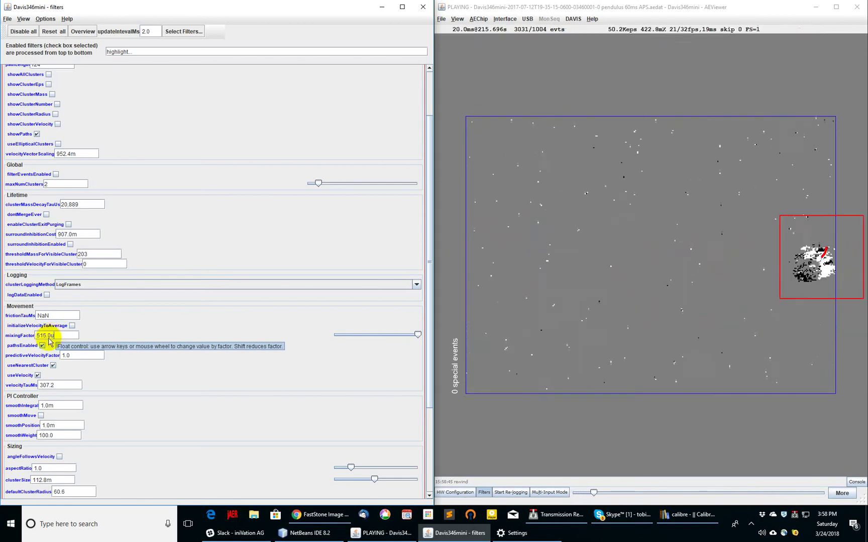
left_click(37, 376)
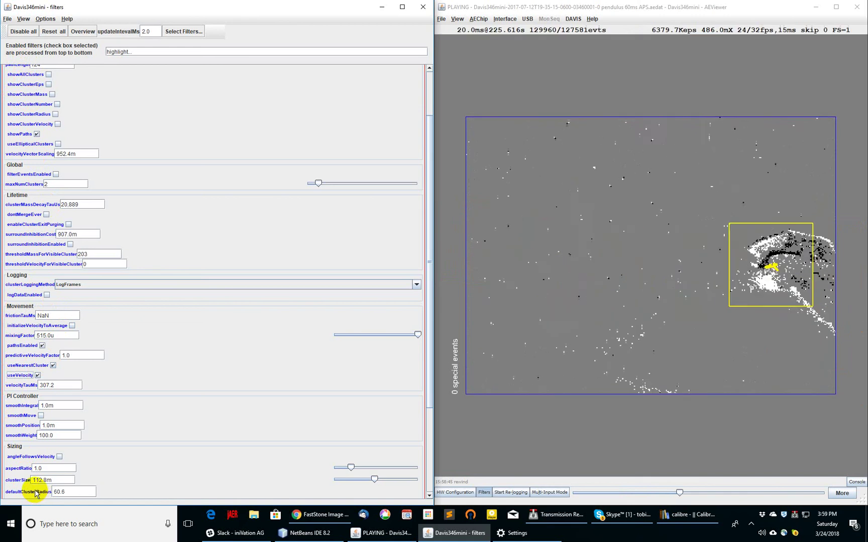
scroll(235, 209, "up", 3)
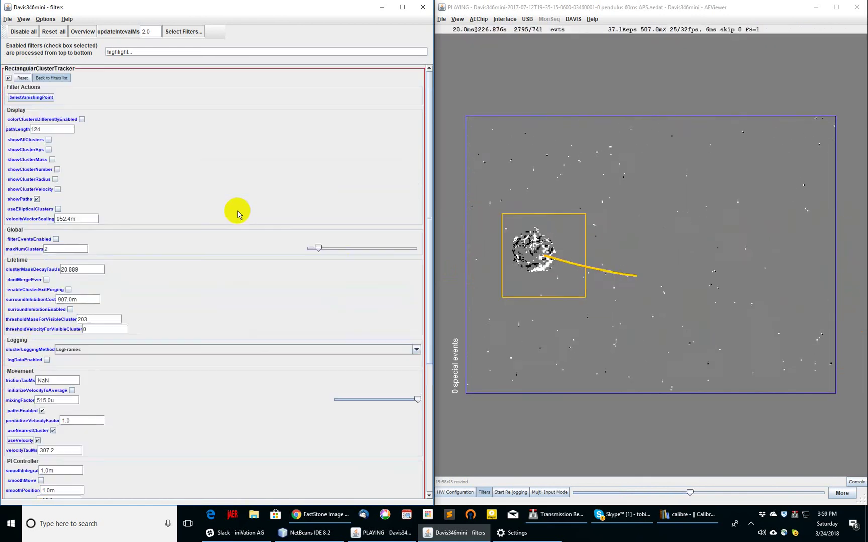